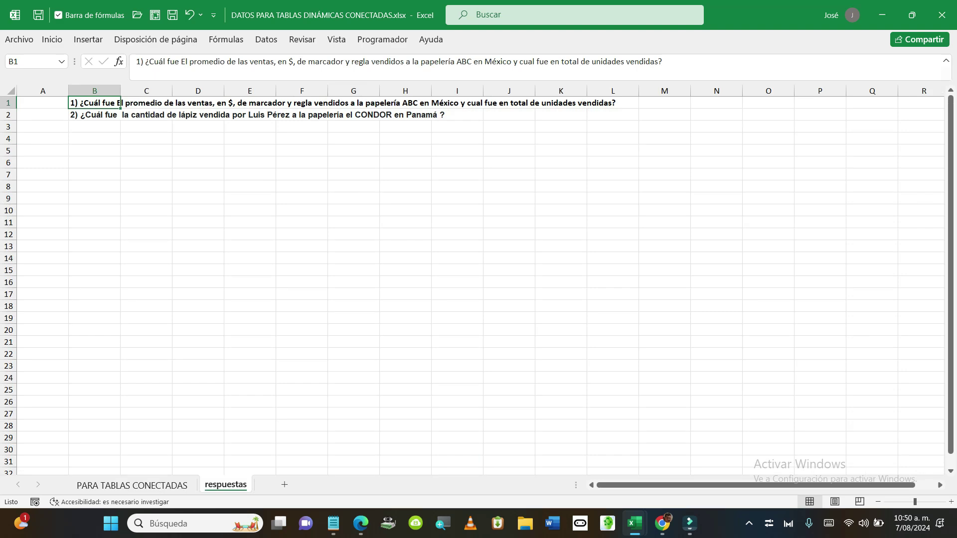
{"action": "key", "text": "shift+Down"}
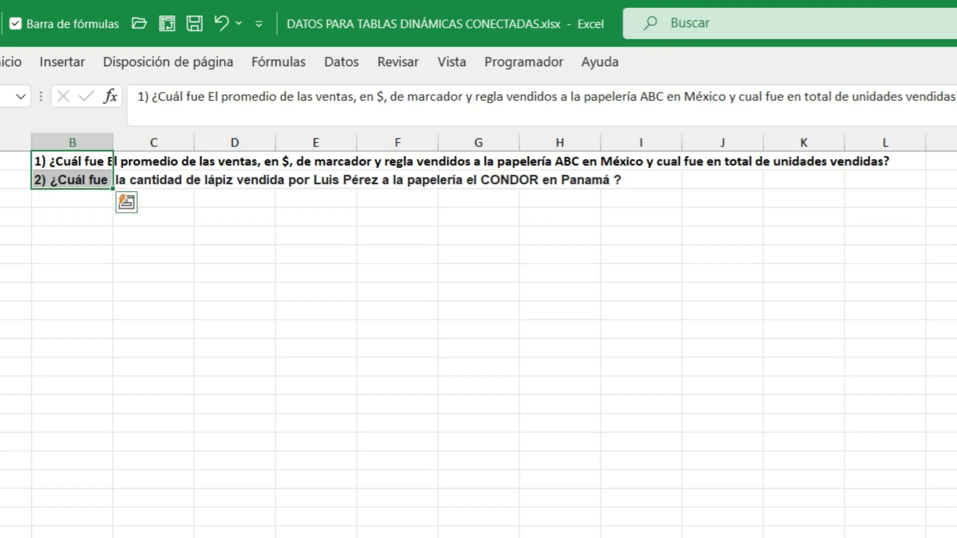
{"action": "key", "text": "Right"}
{"action": "left_click", "coordinate": [16, 216]}
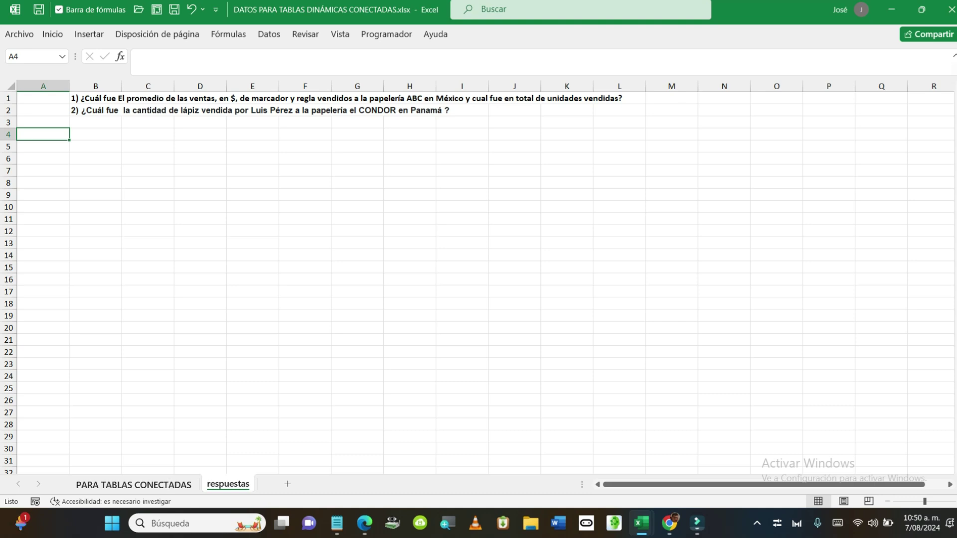
- Insert a pivot table from the sales data A7:K104 on PARA TABLAS CONECTADAS, placed at cell A6 of the respuestas sheet
{"action": "left_click", "coordinate": [134, 484]}
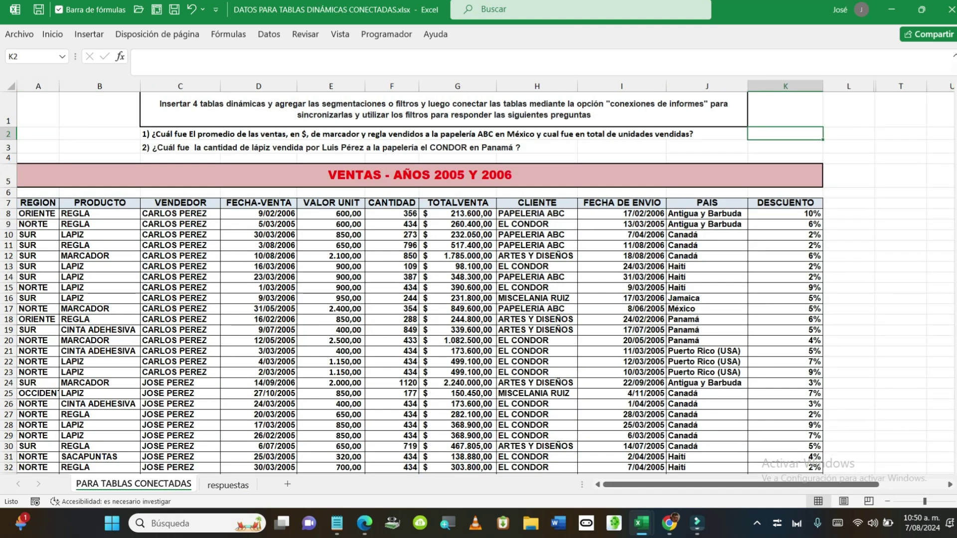
{"action": "left_click", "coordinate": [99, 214]}
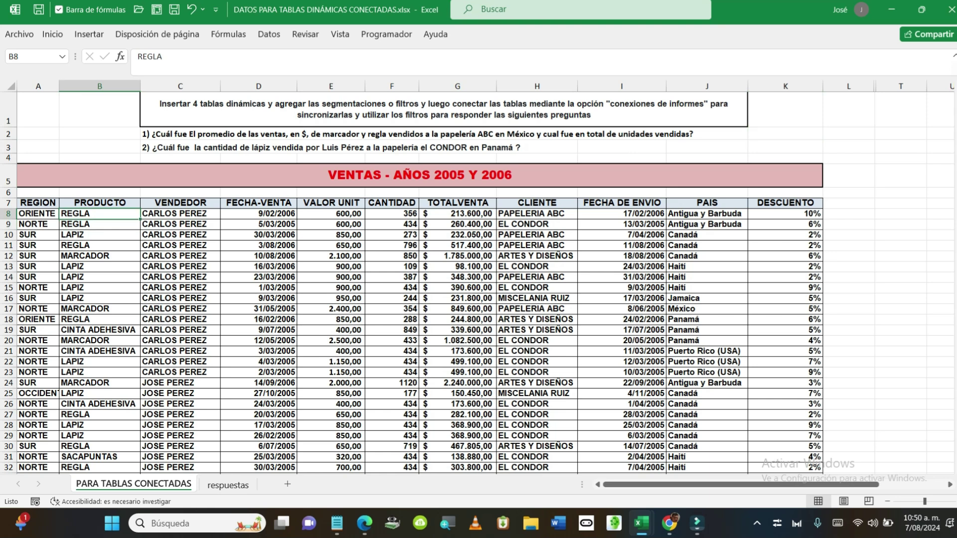
{"action": "left_click", "coordinate": [99, 224]}
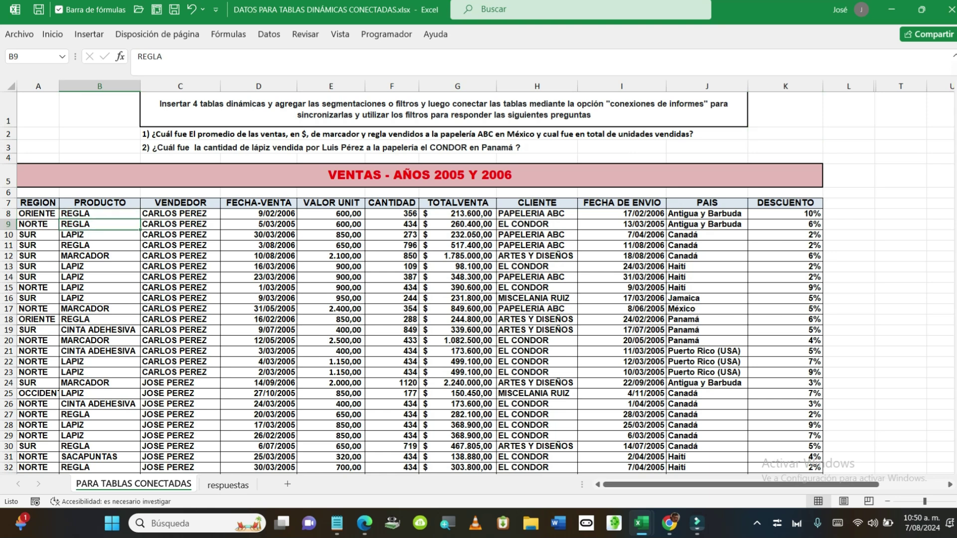
{"action": "left_click", "coordinate": [89, 34]}
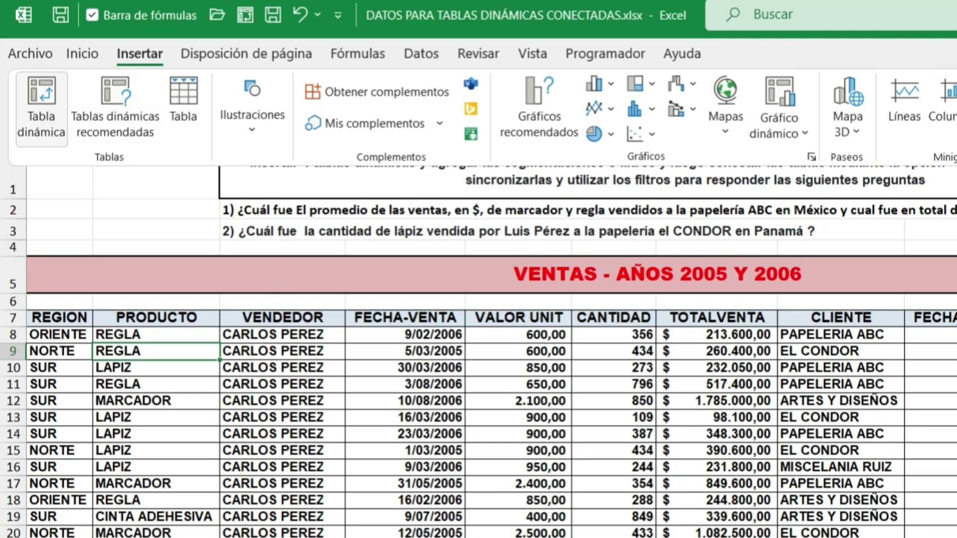
{"action": "left_click", "coordinate": [42, 106]}
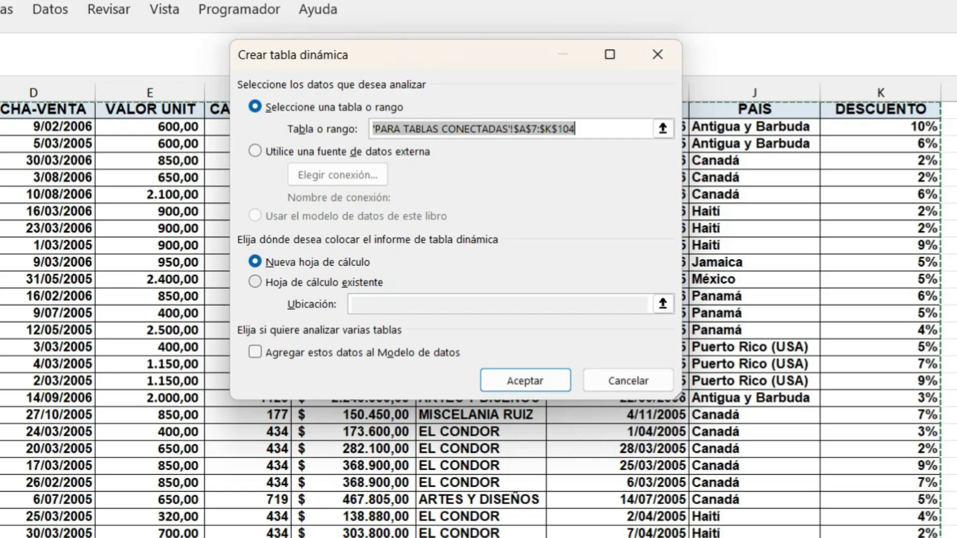
{"action": "key", "text": "alt+e"}
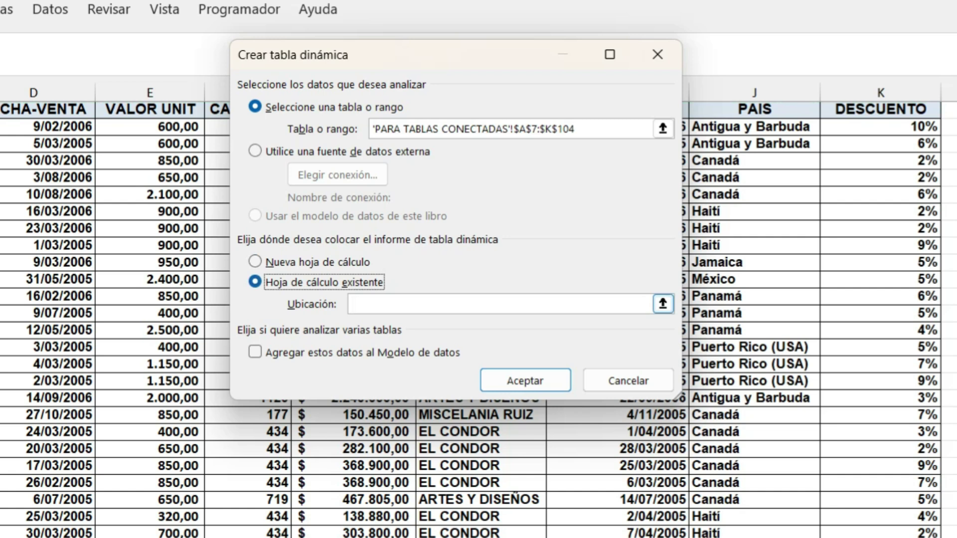
{"action": "left_click", "coordinate": [663, 304]}
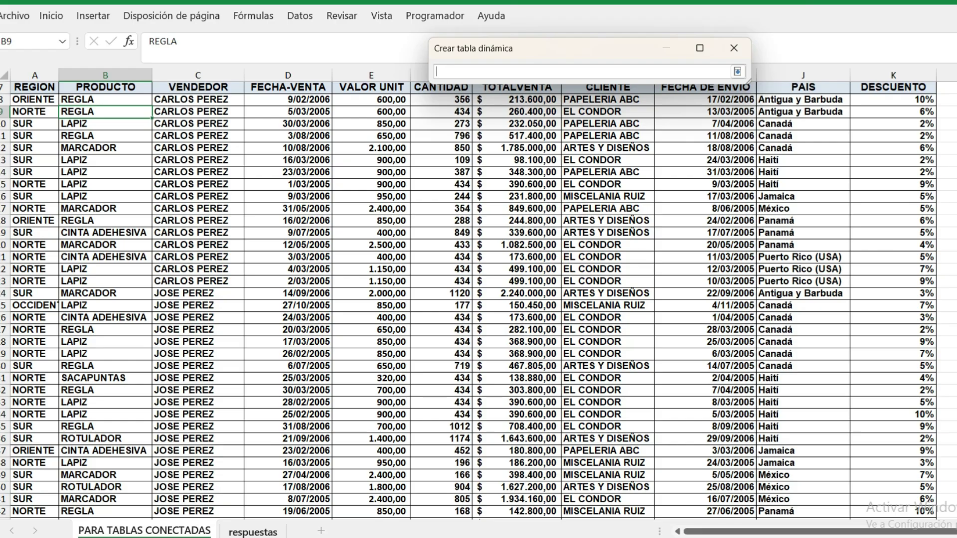
{"action": "key", "text": "ctrl+Page_Down"}
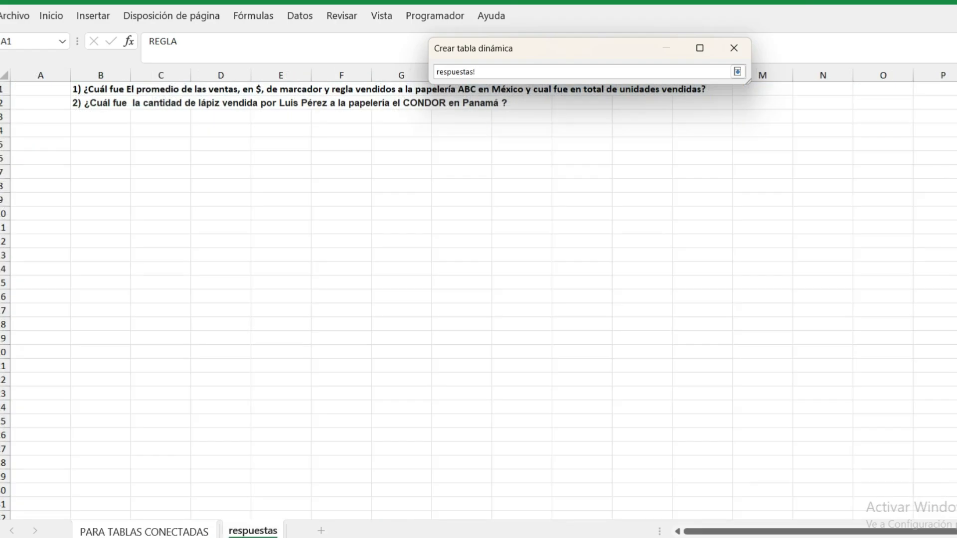
{"action": "left_click", "coordinate": [41, 157]}
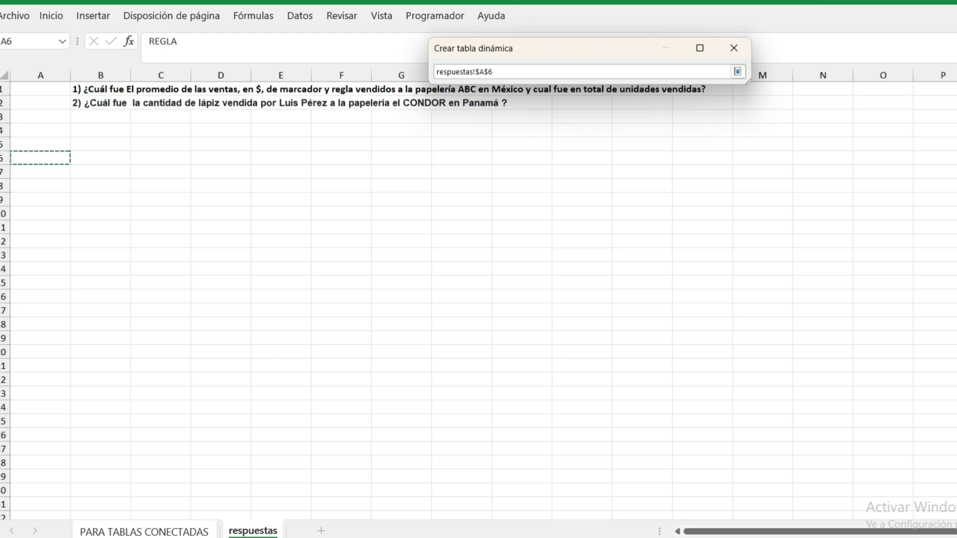
{"action": "left_click", "coordinate": [737, 71]}
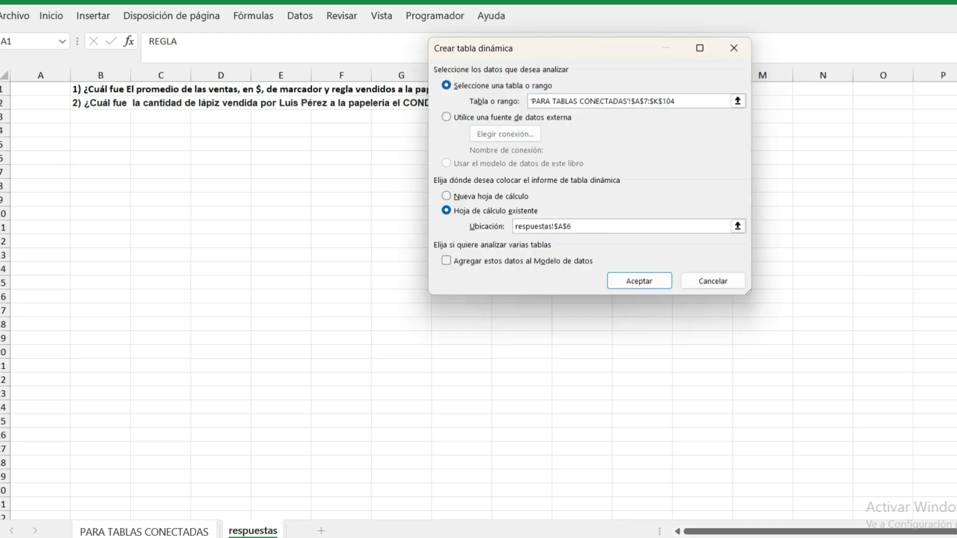
{"action": "left_click", "coordinate": [639, 281]}
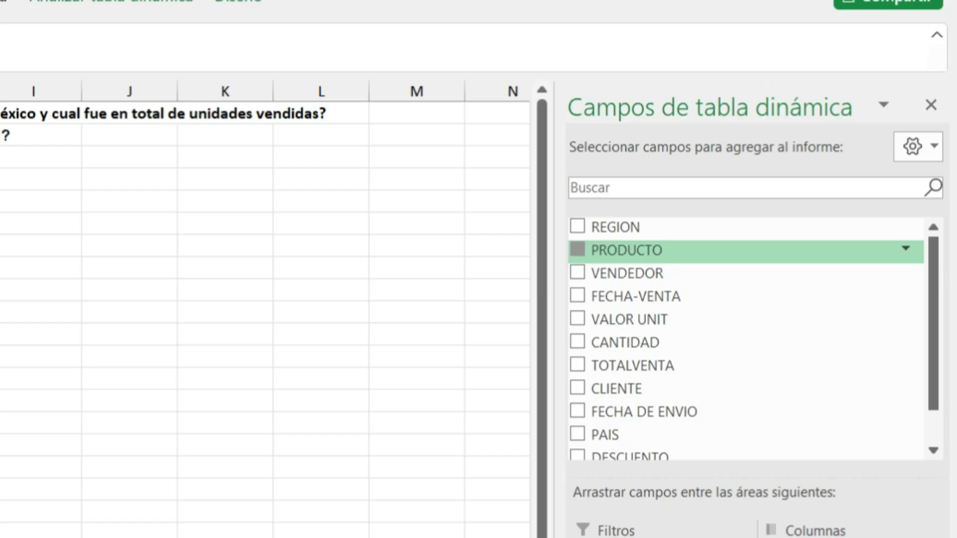
- Add PRODUCTO as the row field and TOTALVENTA as the value field of the pivot table
{"action": "left_click", "coordinate": [781, 158]}
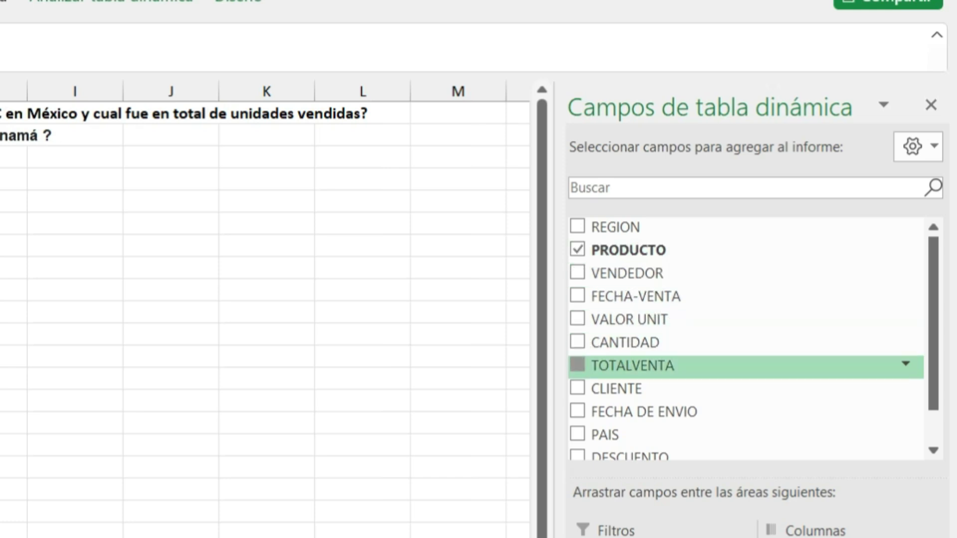
{"action": "left_click", "coordinate": [577, 365]}
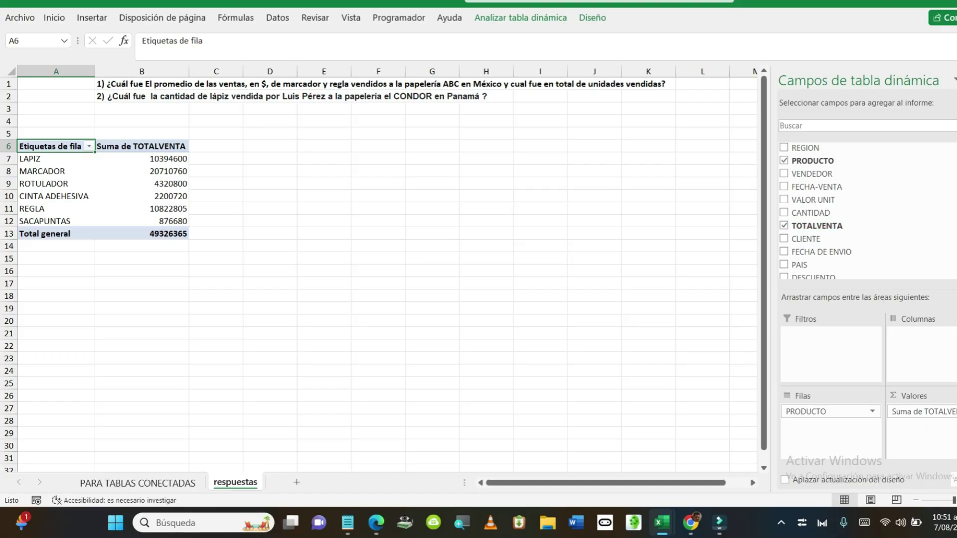
- Format the pivot table's TOTALVENTA values in B7:B13 as accounting currency and bold
{"action": "left_click_drag", "start_coordinate": [165, 159], "coordinate": [164, 234]}
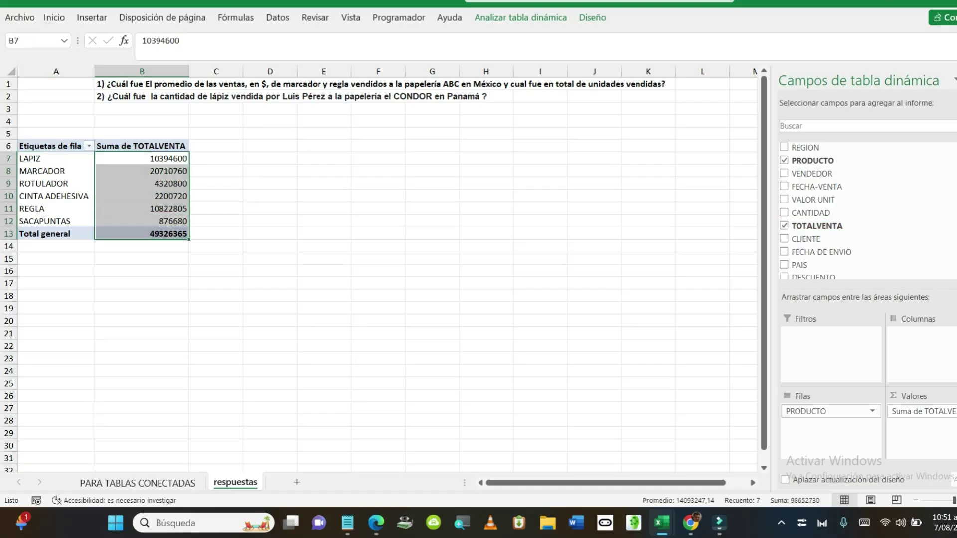
{"action": "left_click", "coordinate": [53, 17]}
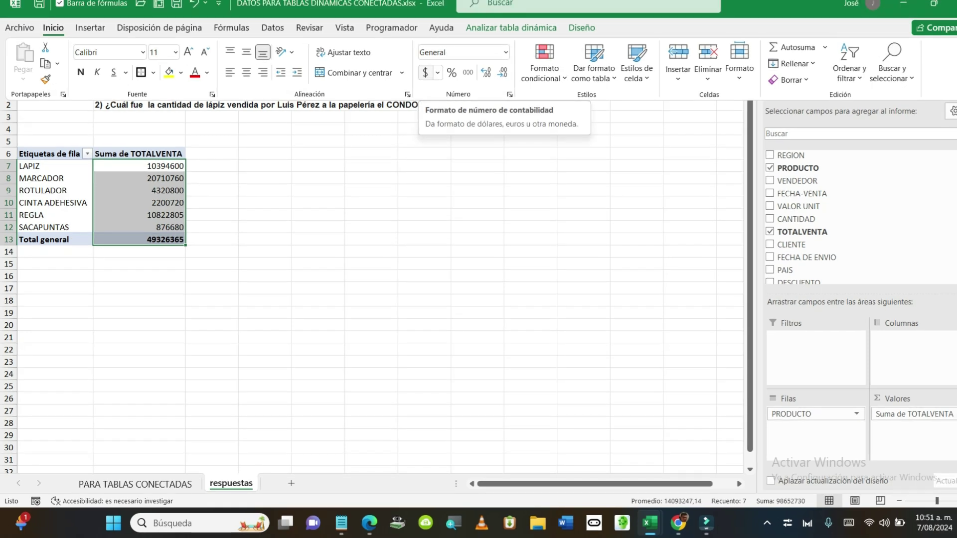
{"action": "left_click", "coordinate": [425, 73]}
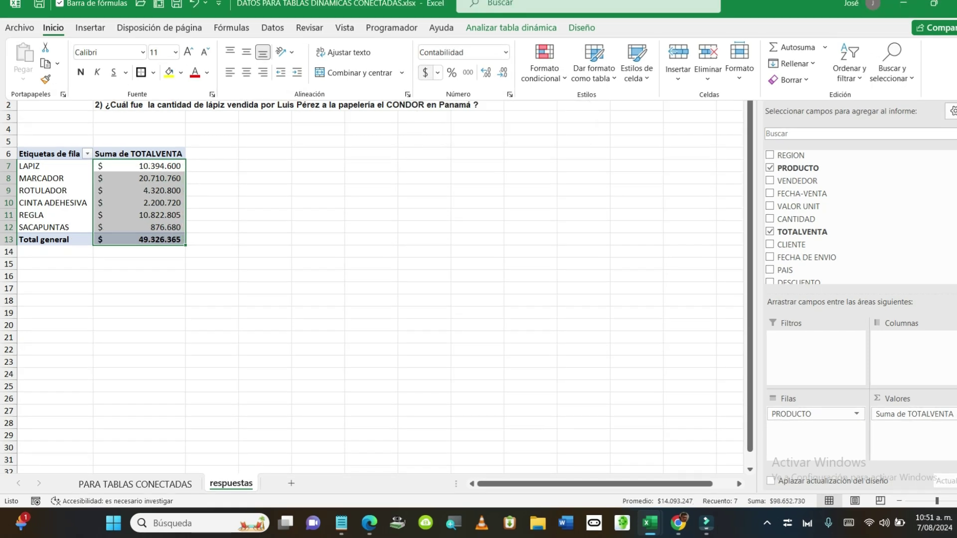
{"action": "left_click", "coordinate": [80, 73]}
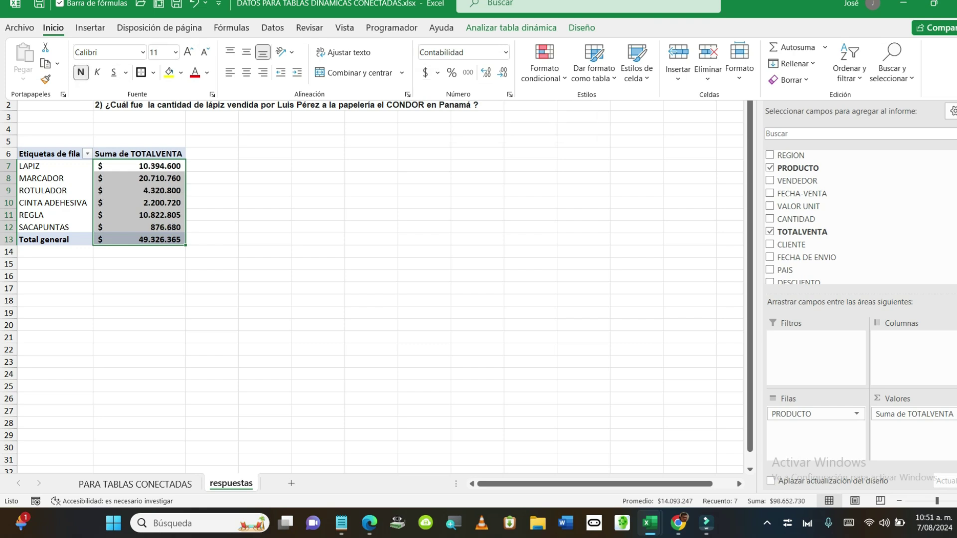
{"action": "key", "text": "Escape"}
{"action": "left_click", "coordinate": [212, 141]}
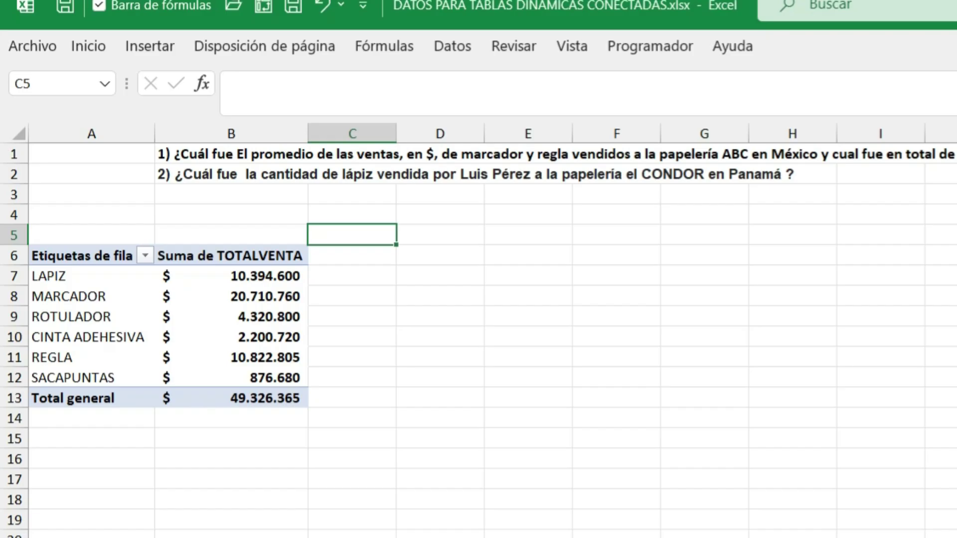
- Change the pivot table's TOTALVENTA value field to summarize by Promedio
{"action": "right_click", "coordinate": [189, 257]}
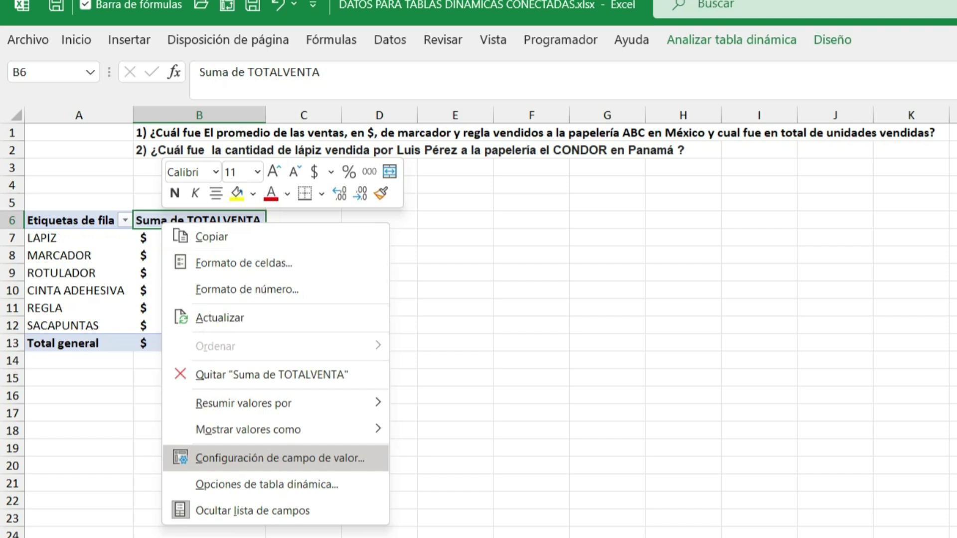
{"action": "left_click", "coordinate": [279, 458]}
{"action": "left_click_drag", "start_coordinate": [284, 299], "coordinate": [539, 255]}
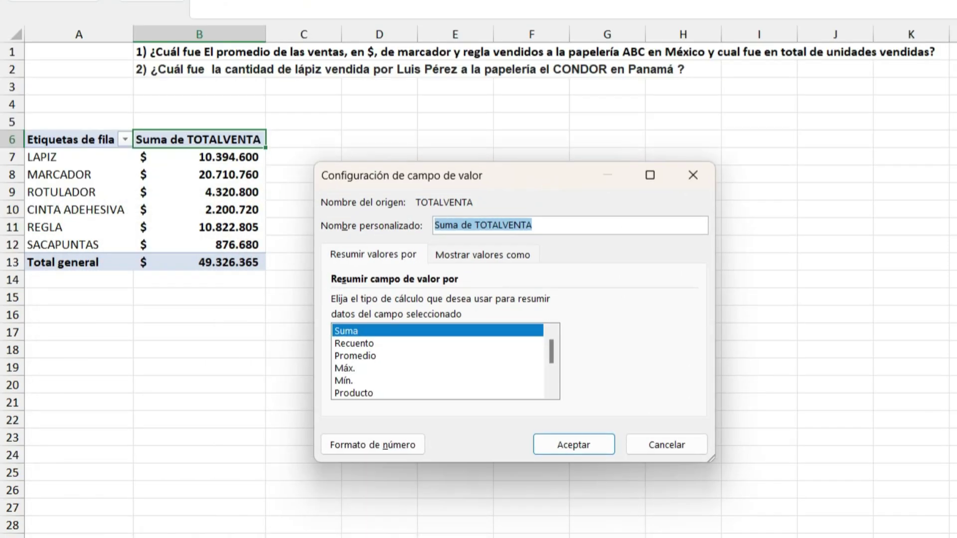
{"action": "left_click", "coordinate": [354, 356]}
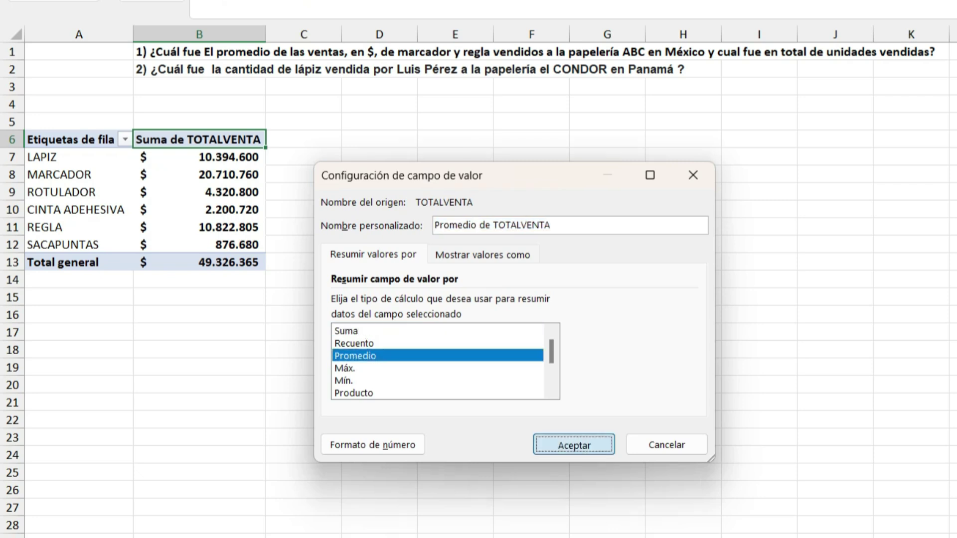
{"action": "left_click", "coordinate": [574, 445]}
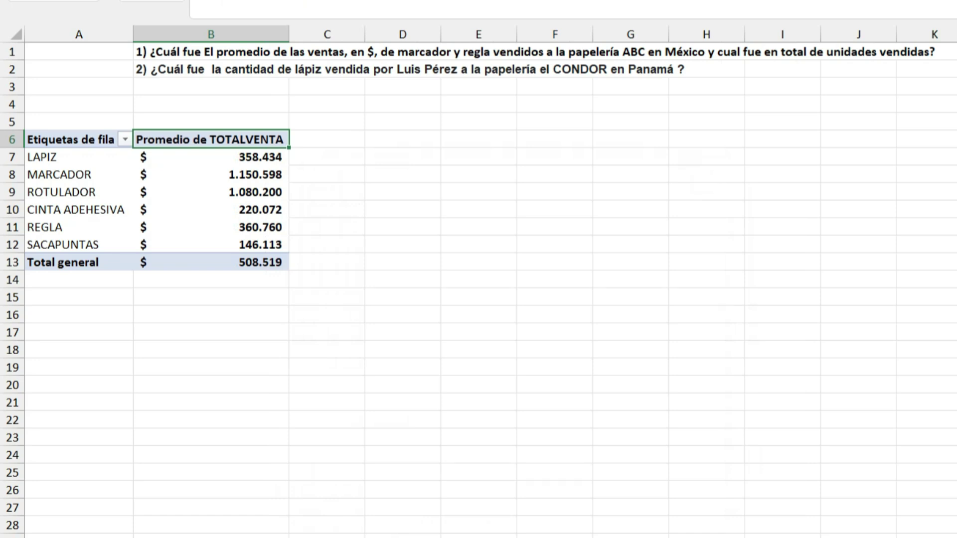
- Review the average TOTALVENTA values per product in B7:B12 of the pivot table
{"action": "key", "text": "Down"}
{"action": "key", "text": "shift+Down"}
{"action": "key", "text": "shift+Down"}
{"action": "key", "text": "shift+Down"}
{"action": "key", "text": "shift+Down"}
{"action": "key", "text": "shift+Down"}
{"action": "key", "text": "shift+Down"}
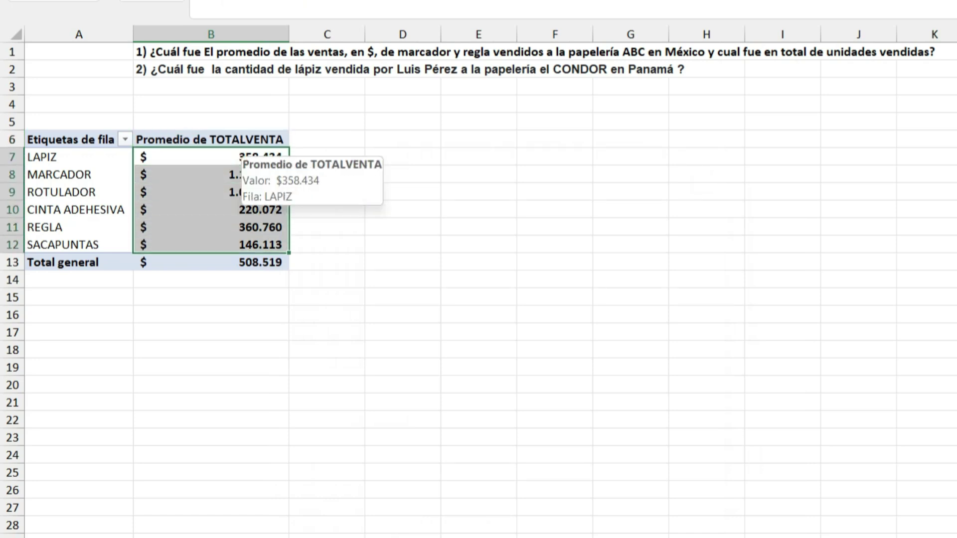
{"action": "key", "text": "shift+Up"}
{"action": "key", "text": "shift+Up"}
{"action": "key", "text": "shift+Up"}
{"action": "key", "text": "shift+Up"}
{"action": "key", "text": "shift+Up"}
{"action": "key", "text": "shift+Up"}
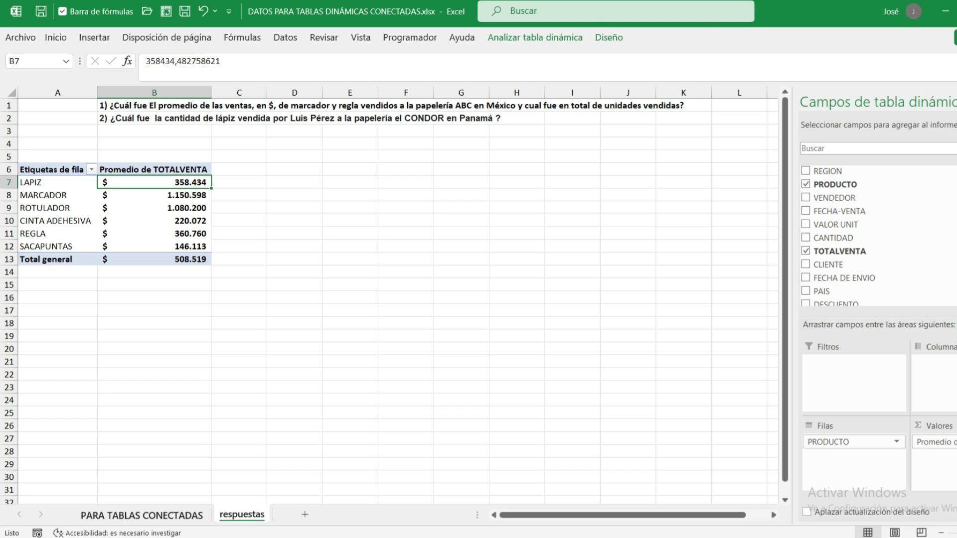
- Insert a second pivot table from the same sales data A7:K104, placed at cell D6 of the respuestas sheet
{"action": "left_click", "coordinate": [142, 516]}
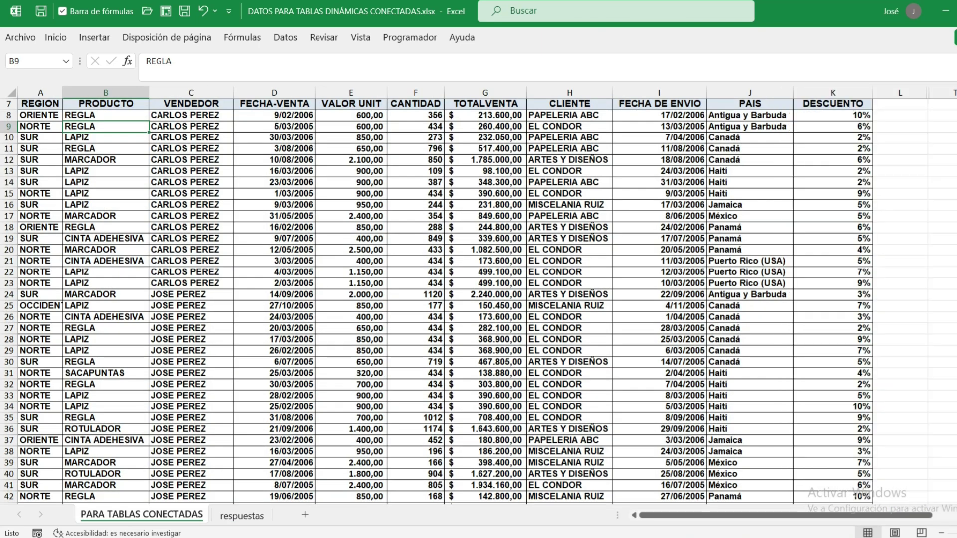
{"action": "scroll", "coordinate": [479, 299], "scroll_direction": "up", "scroll_amount": 1}
{"action": "left_click", "coordinate": [105, 163]}
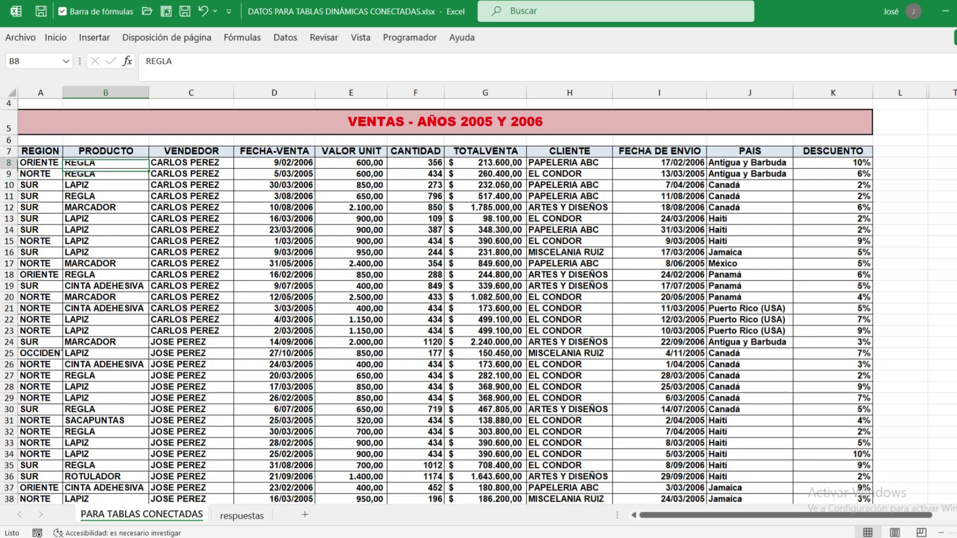
{"action": "left_click", "coordinate": [95, 37]}
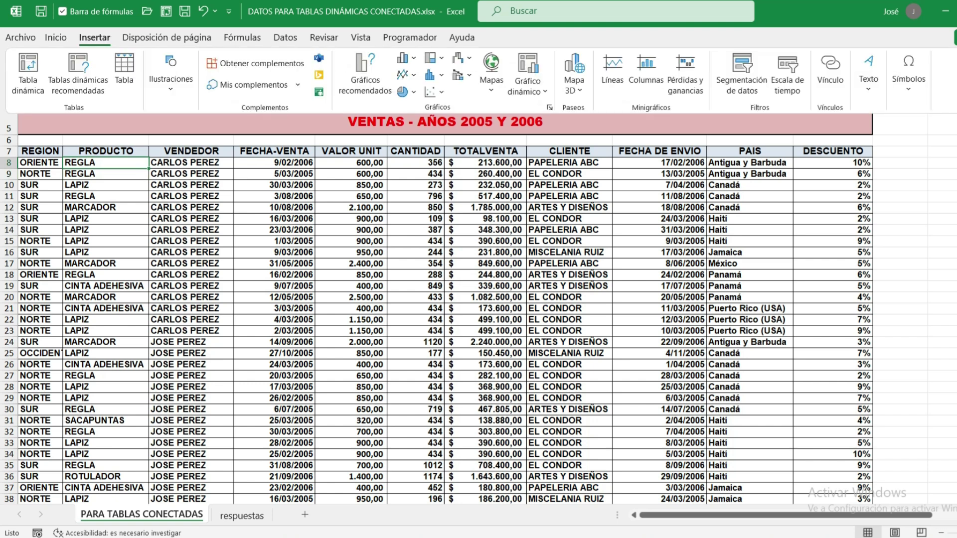
{"action": "left_click", "coordinate": [28, 75]}
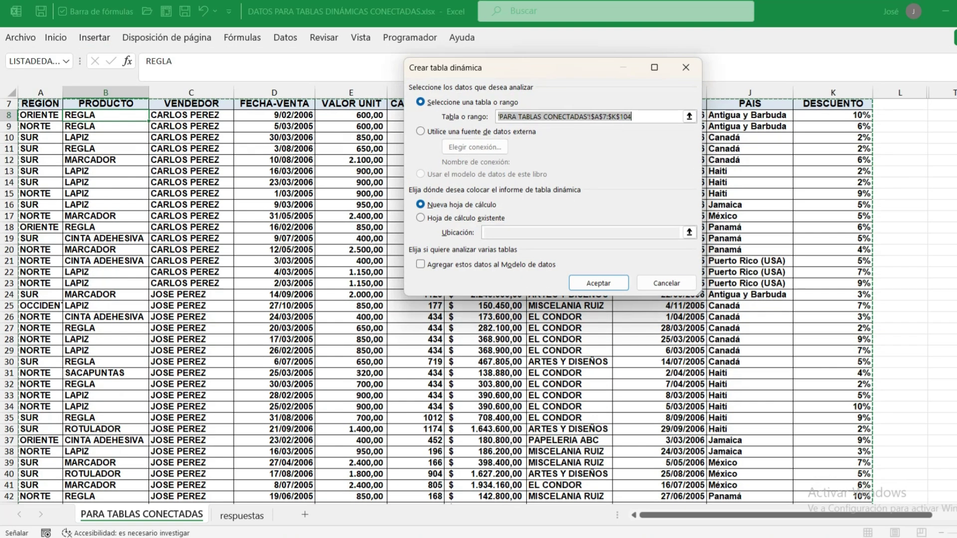
{"action": "left_click", "coordinate": [420, 218]}
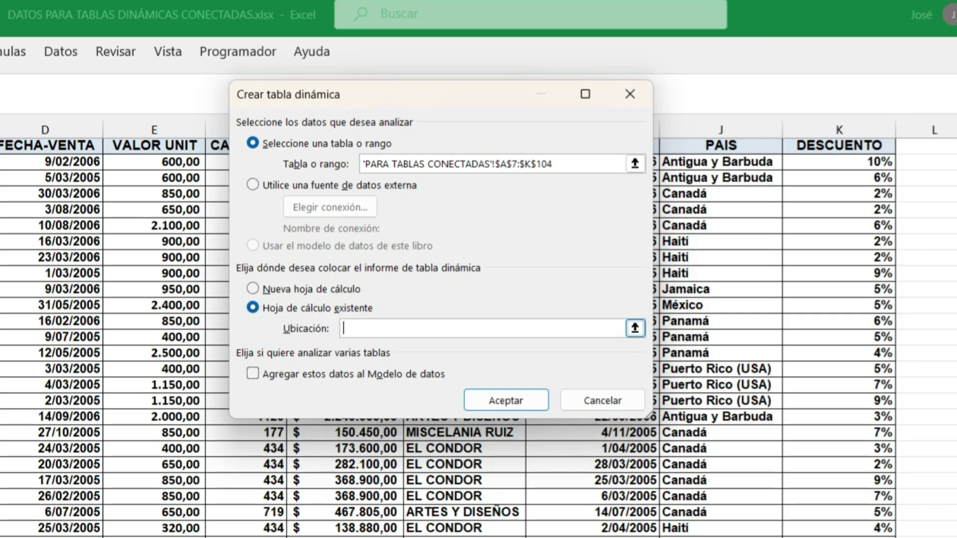
{"action": "left_click", "coordinate": [635, 328]}
{"action": "left_click", "coordinate": [261, 507]}
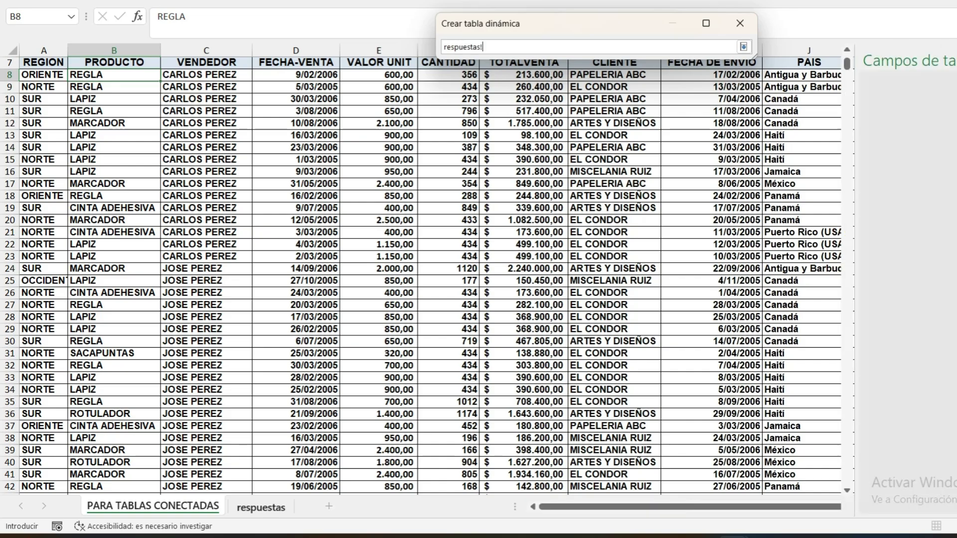
{"action": "left_click", "coordinate": [317, 133]}
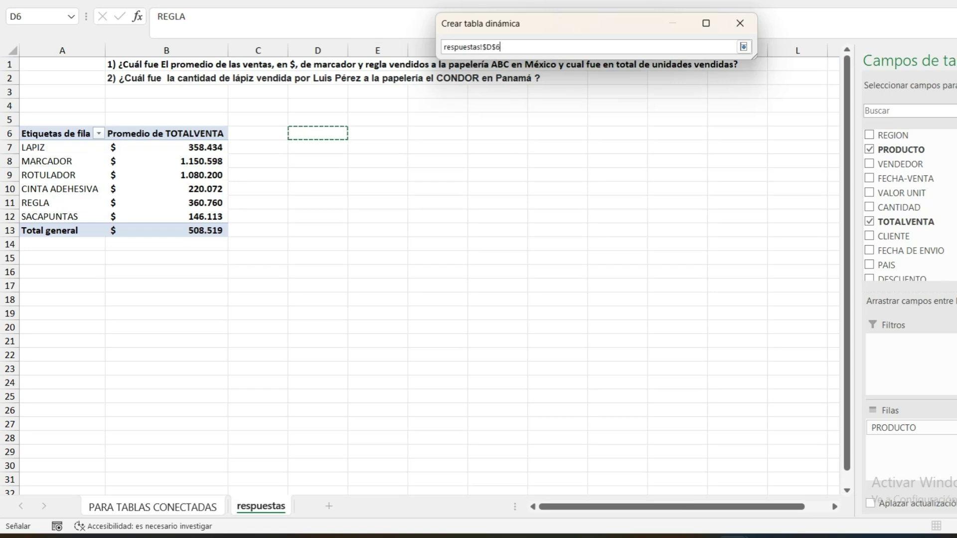
{"action": "left_click", "coordinate": [743, 47]}
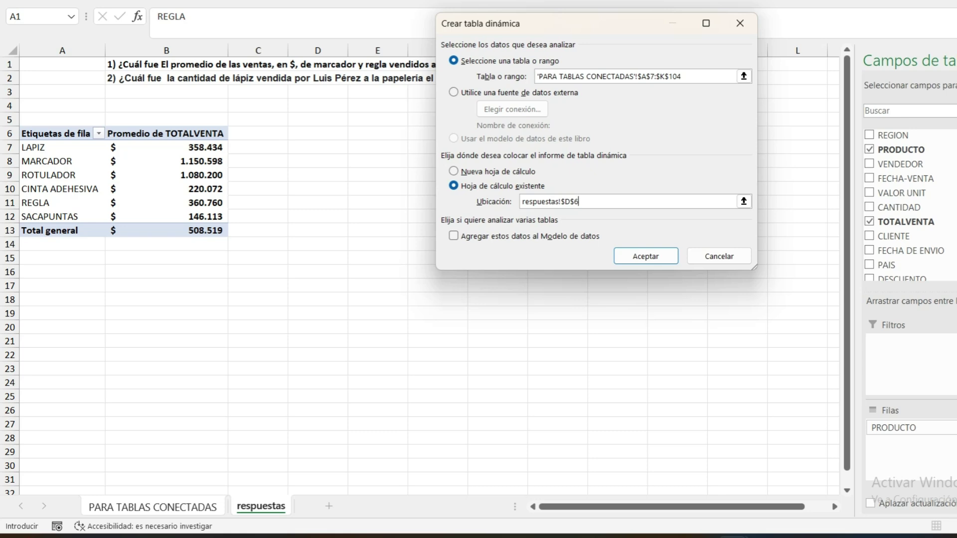
{"action": "left_click", "coordinate": [646, 255]}
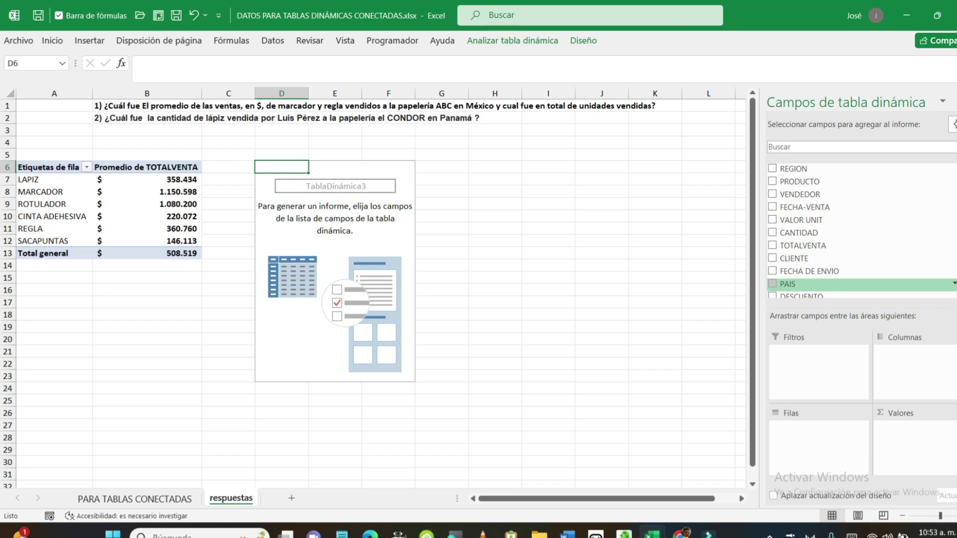
- Fill the pivot table at D6 with PRODUCTO as rows and the sum of CANTIDAD as values
{"action": "left_click", "coordinate": [772, 182]}
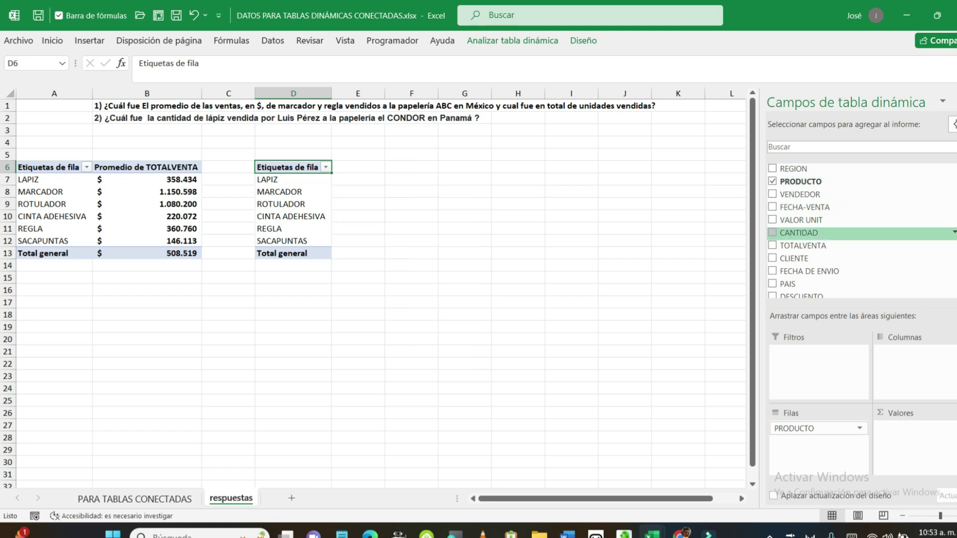
{"action": "left_click", "coordinate": [772, 233]}
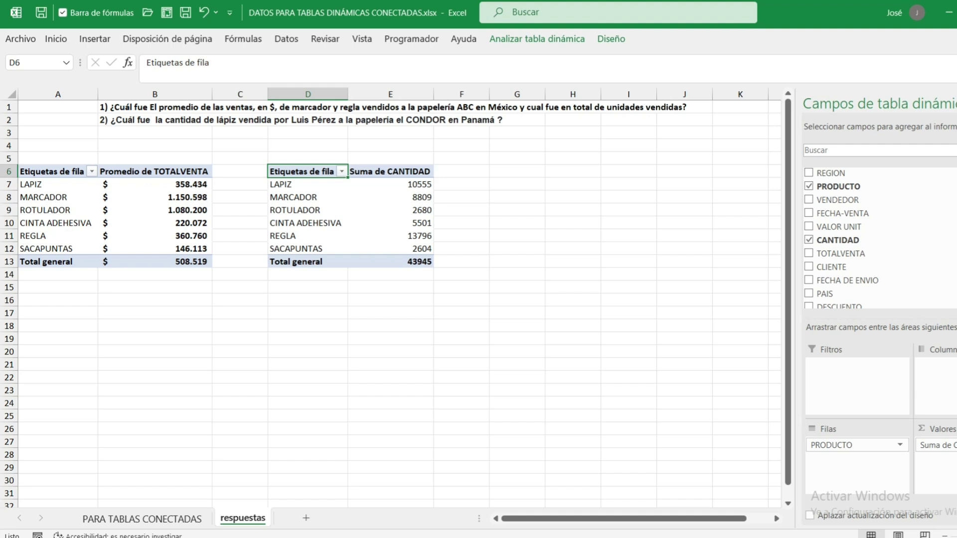
- Insert a third pivot table from the sales data A7:K104, placed at cell G6 of the respuestas sheet
{"action": "left_click", "coordinate": [142, 519]}
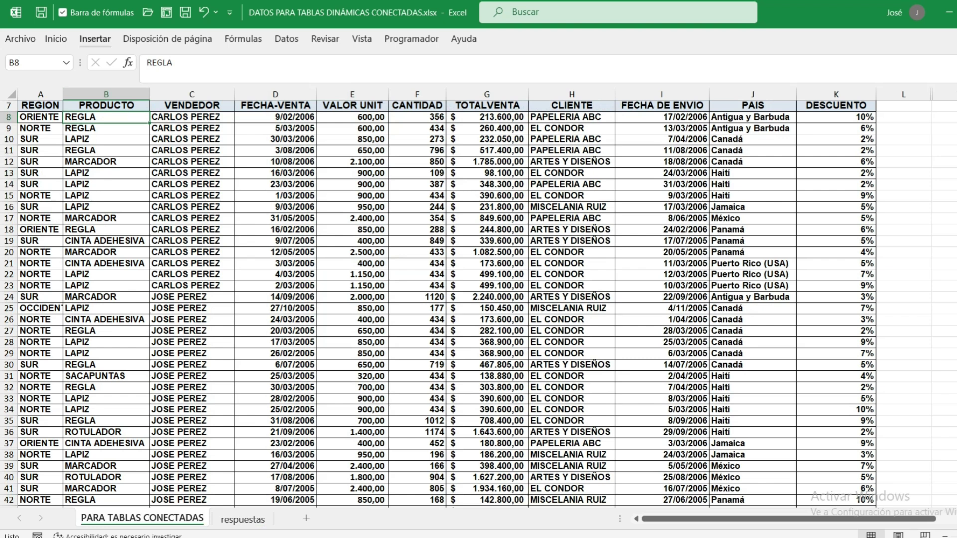
{"action": "left_click", "coordinate": [94, 39]}
{"action": "left_click", "coordinate": [28, 75]}
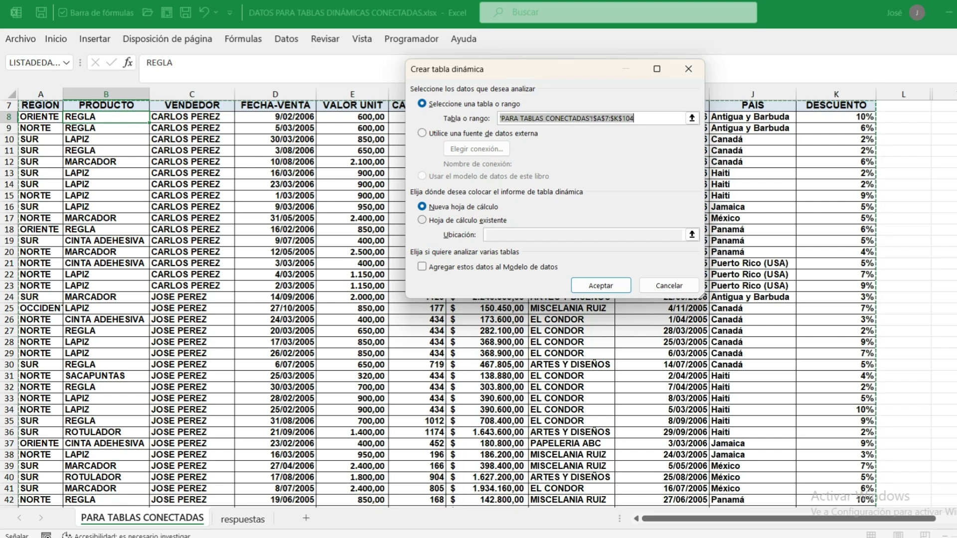
{"action": "key", "text": "alt+e"}
{"action": "left_click", "coordinate": [692, 234]}
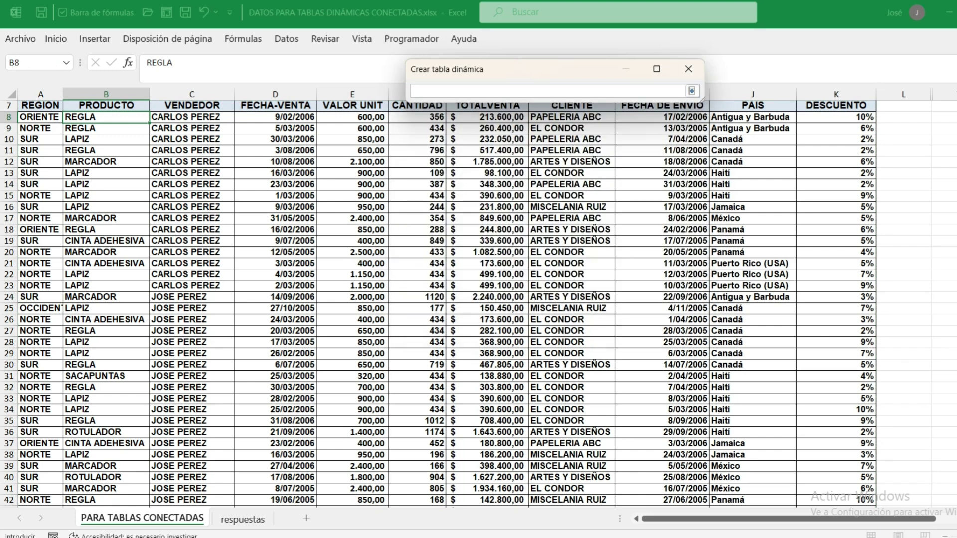
{"action": "left_click", "coordinate": [243, 519]}
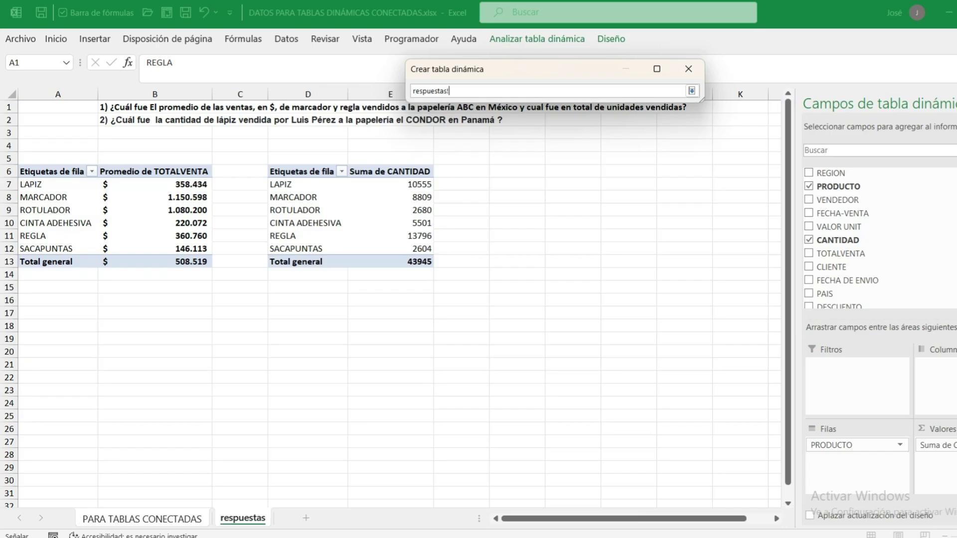
{"action": "left_click", "coordinate": [517, 171]}
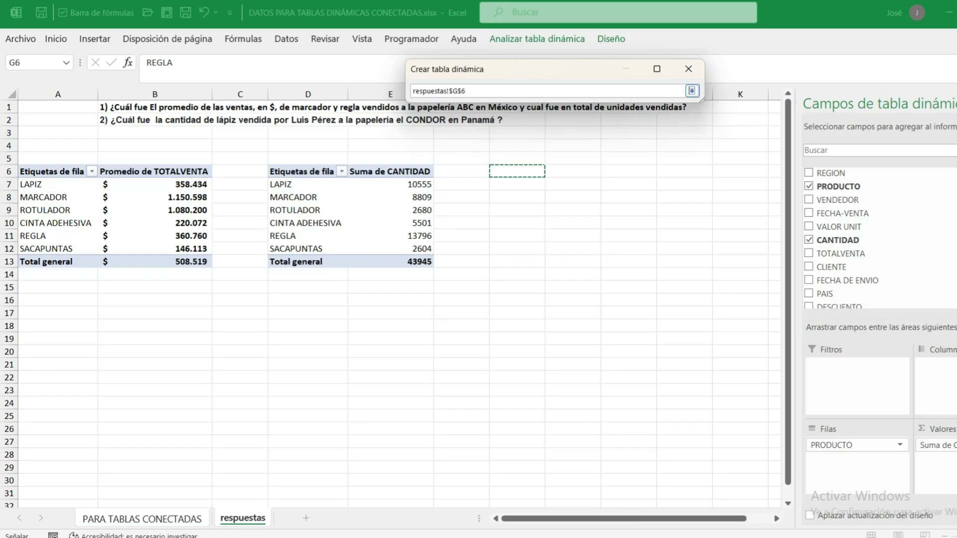
{"action": "left_click", "coordinate": [692, 90]}
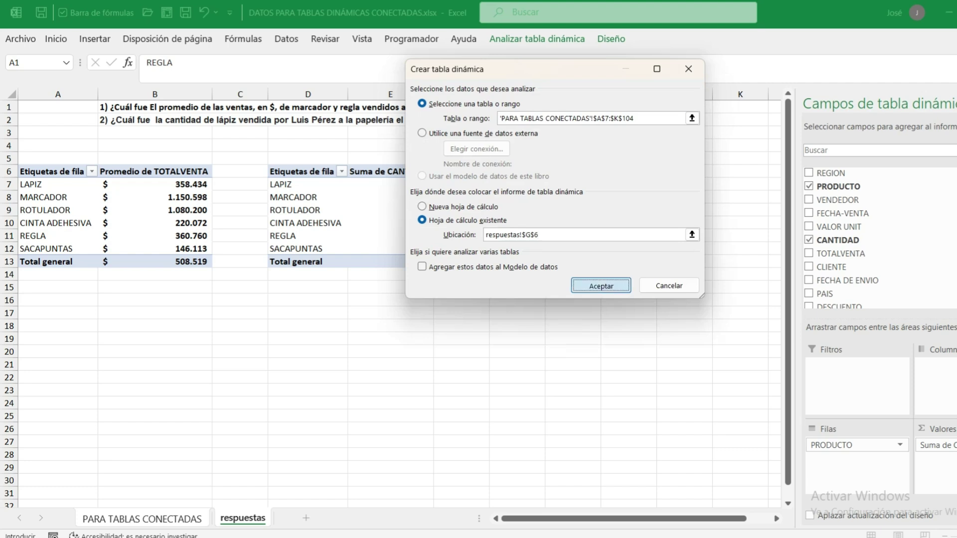
{"action": "left_click", "coordinate": [601, 286]}
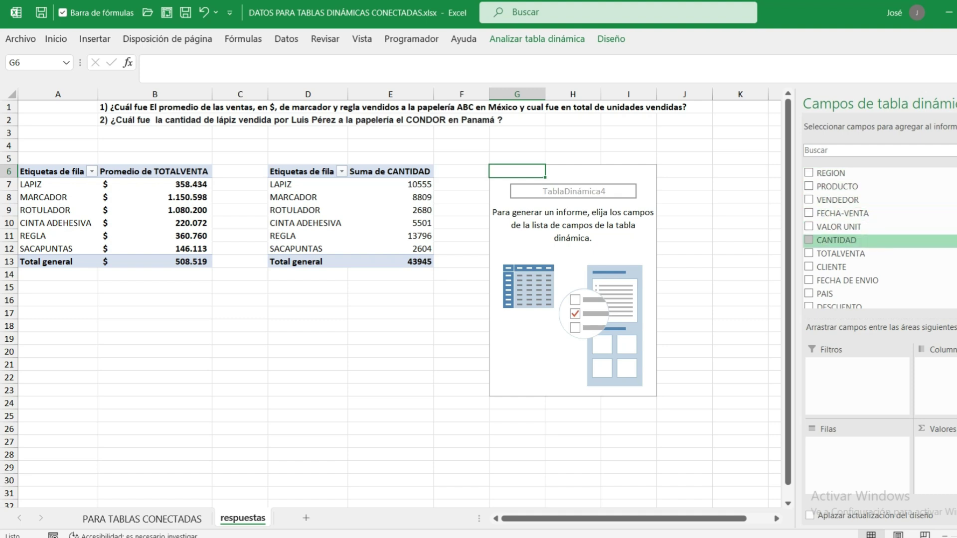
- Fill the pivot table at G6 with PAIS as rows and the sum of CANTIDAD as values
{"action": "left_click", "coordinate": [808, 293]}
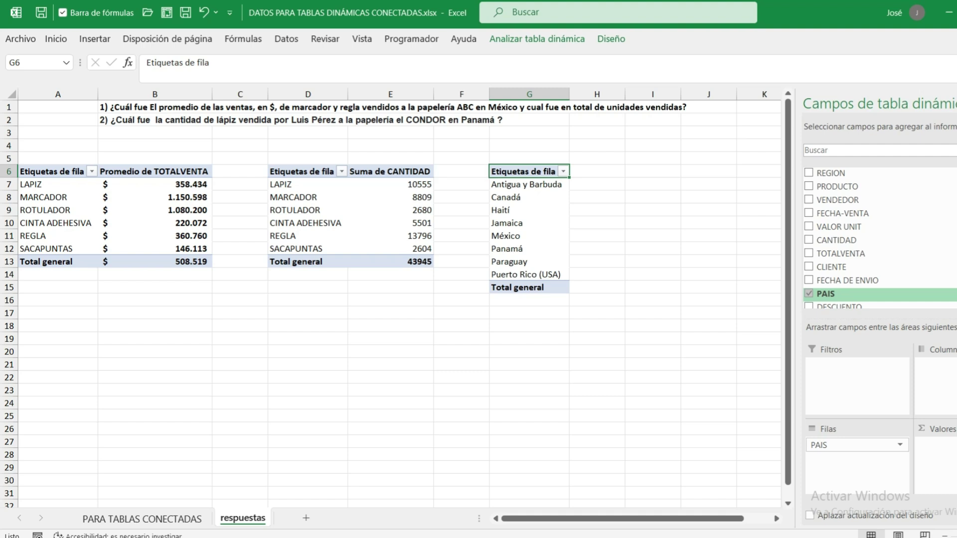
{"action": "left_click", "coordinate": [808, 239]}
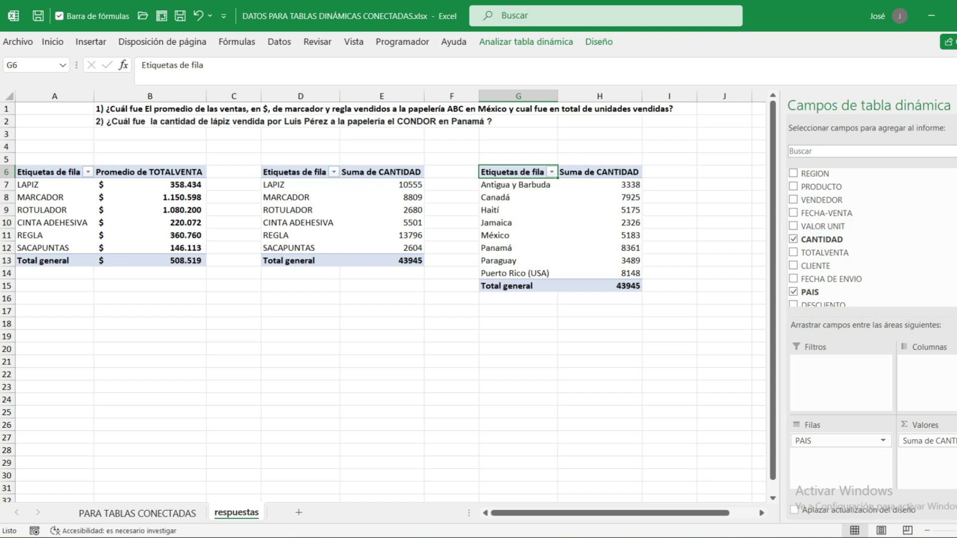
{"action": "mouse_move", "coordinate": [621, 197]}
- Insert a fourth pivot table from the sales data A7:K104, placed at cell A19 of the respuestas sheet
{"action": "left_click", "coordinate": [55, 336]}
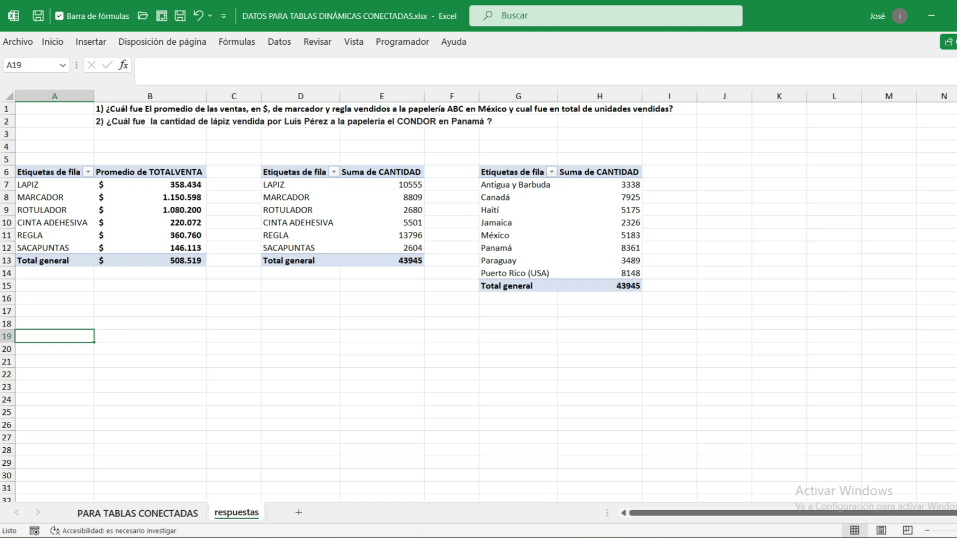
{"action": "left_click", "coordinate": [138, 514]}
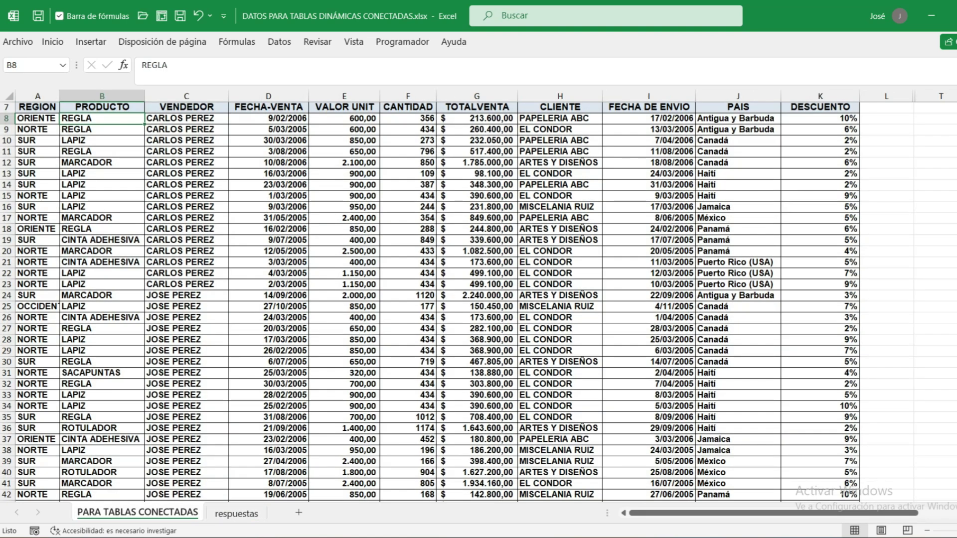
{"action": "scroll", "coordinate": [479, 299], "scroll_direction": "up", "scroll_amount": 2}
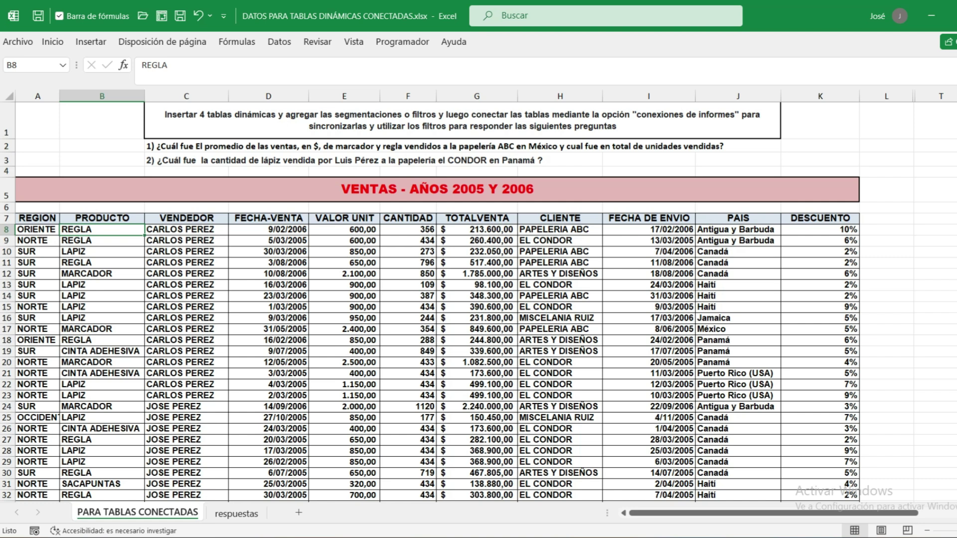
{"action": "left_click", "coordinate": [102, 241]}
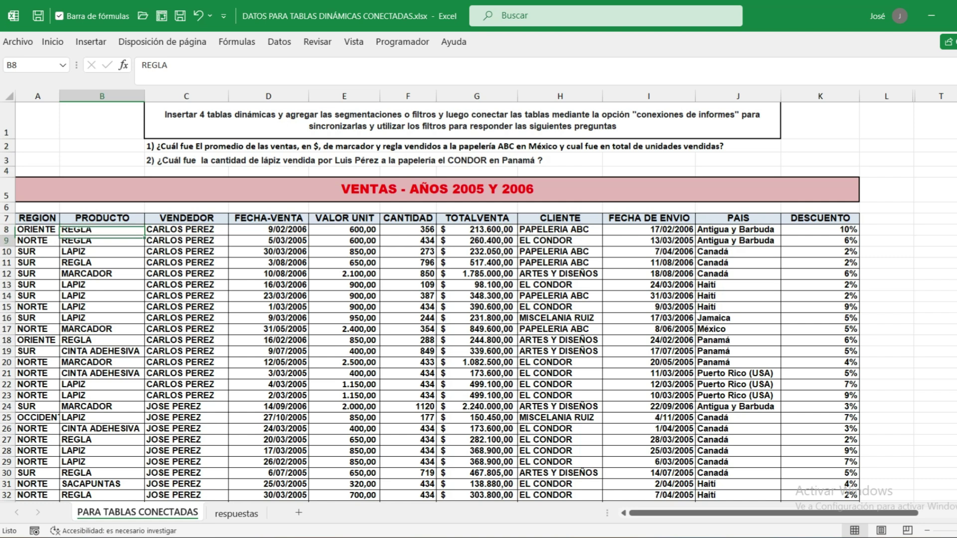
{"action": "left_click", "coordinate": [91, 42]}
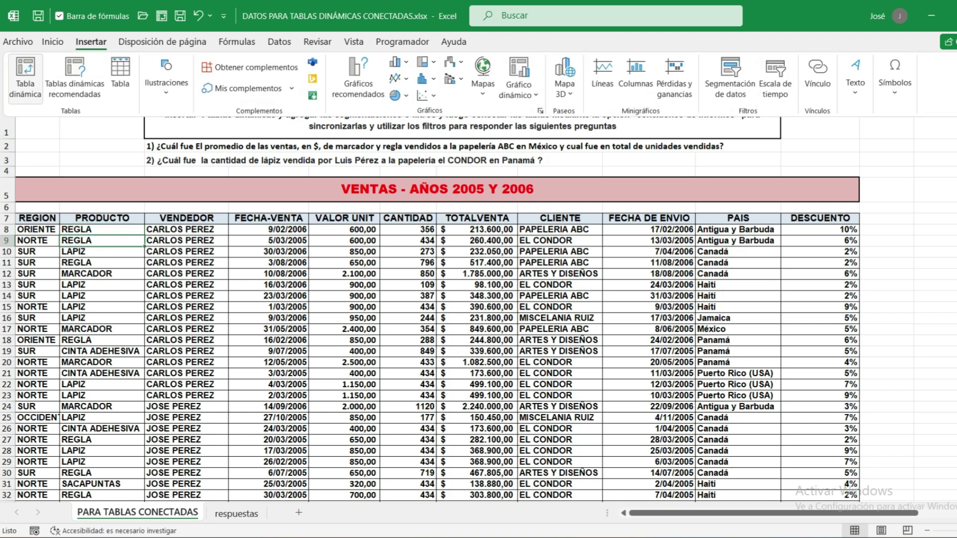
{"action": "left_click", "coordinate": [24, 80]}
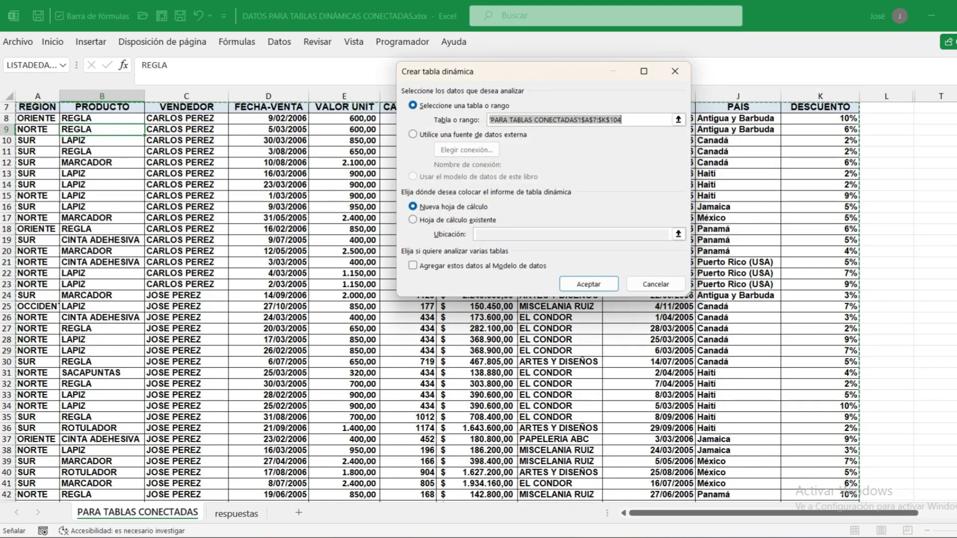
{"action": "left_click", "coordinate": [413, 220]}
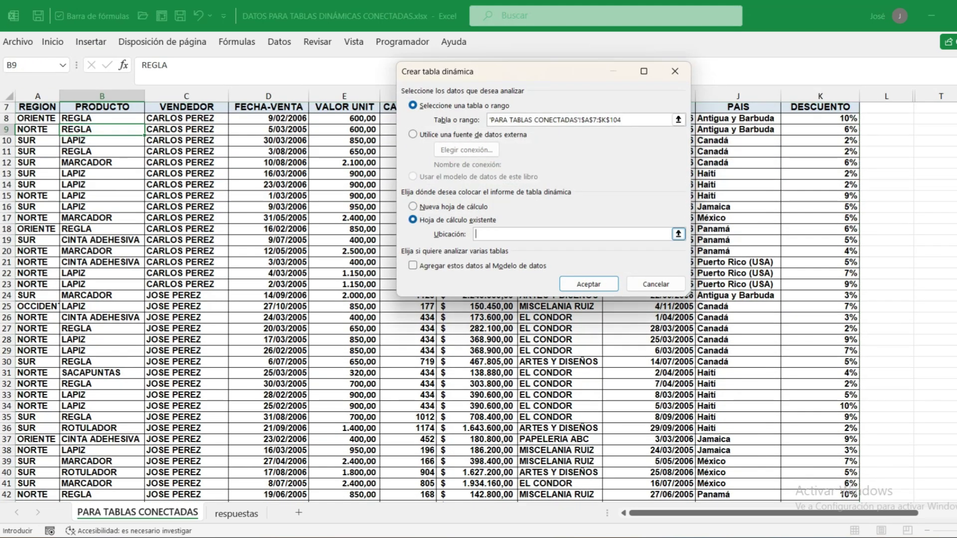
{"action": "left_click", "coordinate": [678, 234]}
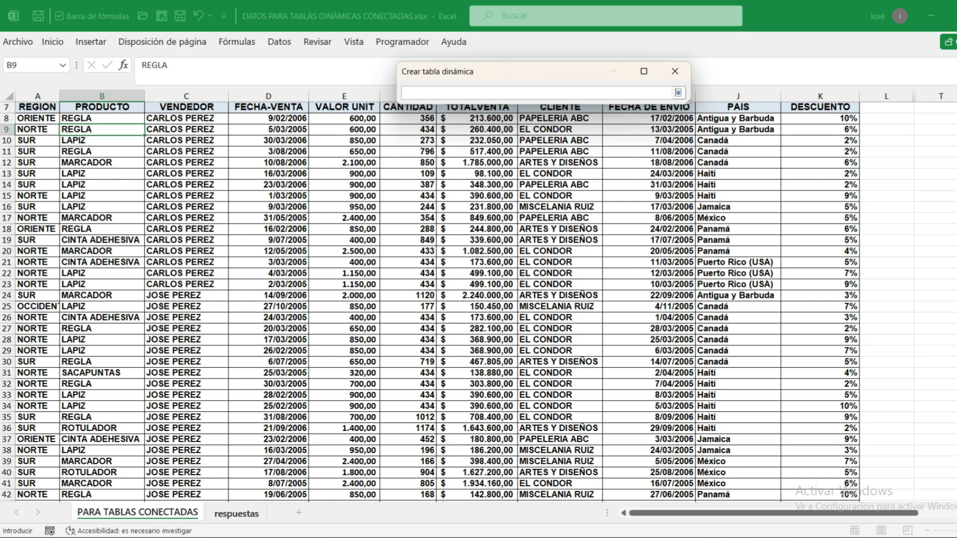
{"action": "left_click", "coordinate": [237, 513]}
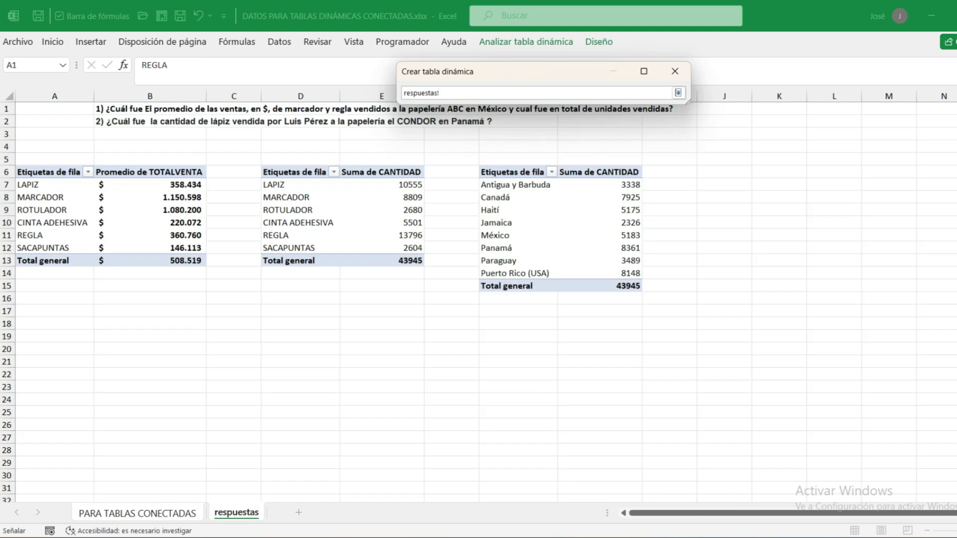
{"action": "left_click", "coordinate": [55, 336]}
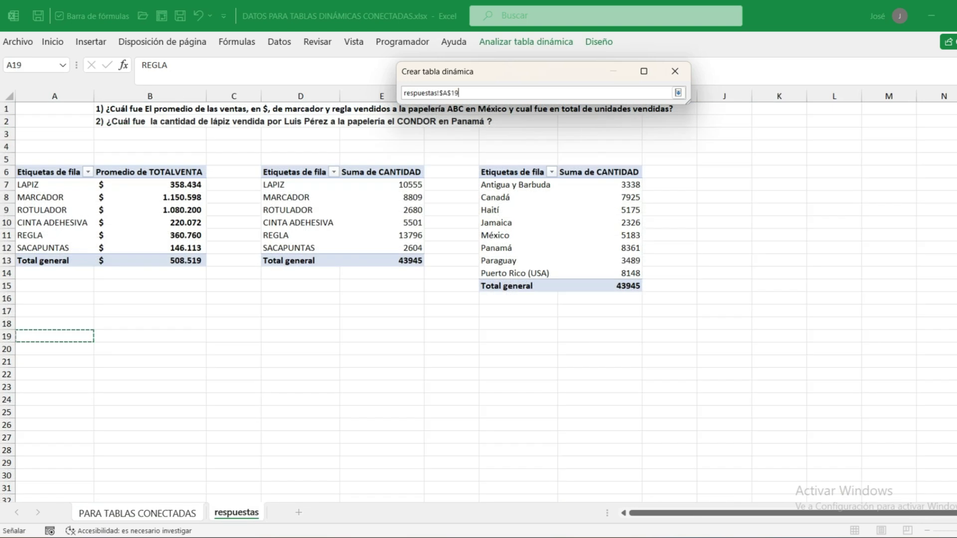
{"action": "left_click", "coordinate": [678, 93]}
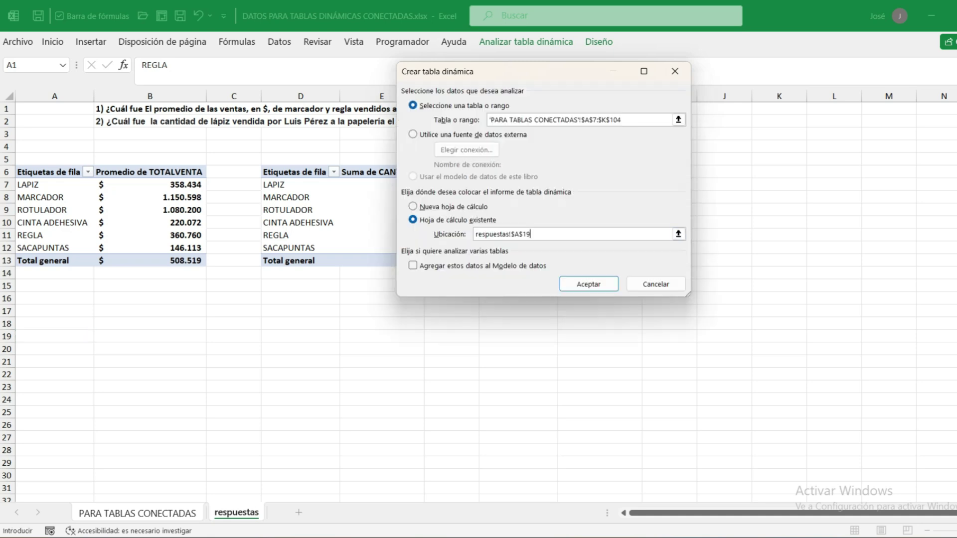
{"action": "left_click", "coordinate": [589, 284]}
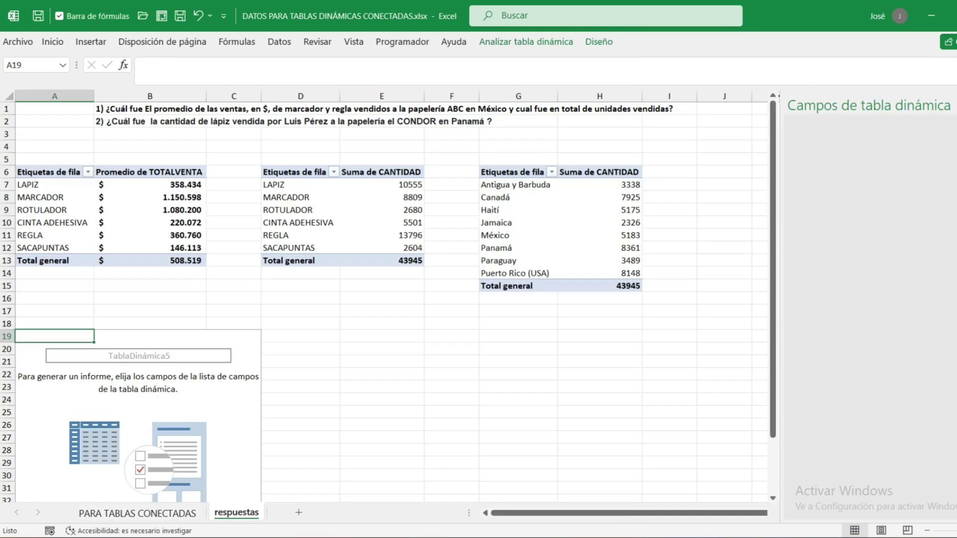
- Fill the pivot table at A19 with VENDEDOR as rows and TOTALVENTA as values summarized by Recuento
{"action": "left_click", "coordinate": [794, 199]}
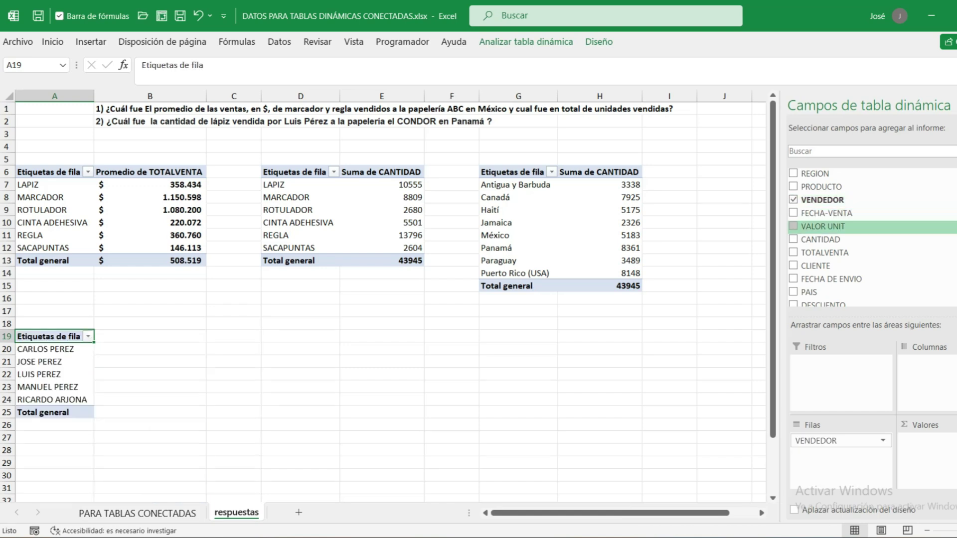
{"action": "left_click", "coordinate": [794, 252]}
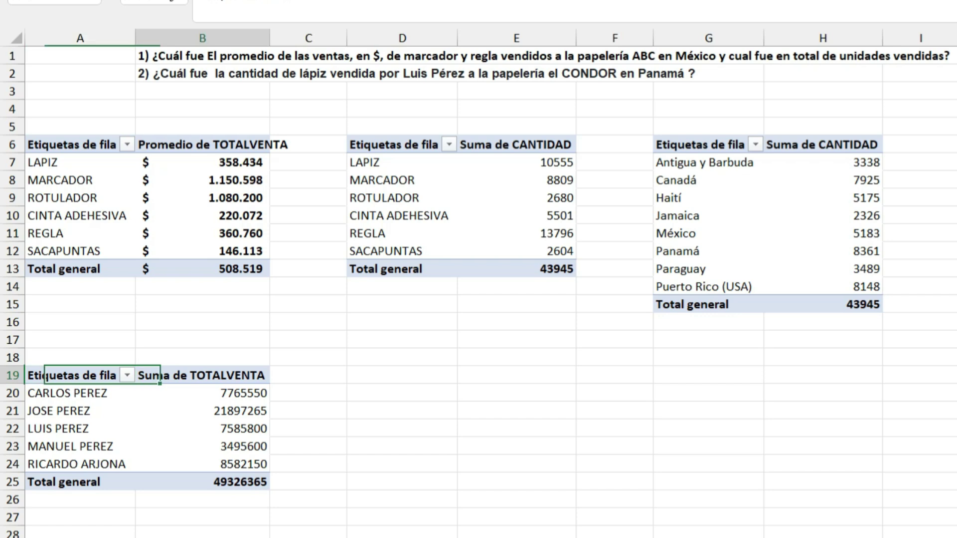
{"action": "right_click", "coordinate": [172, 378]}
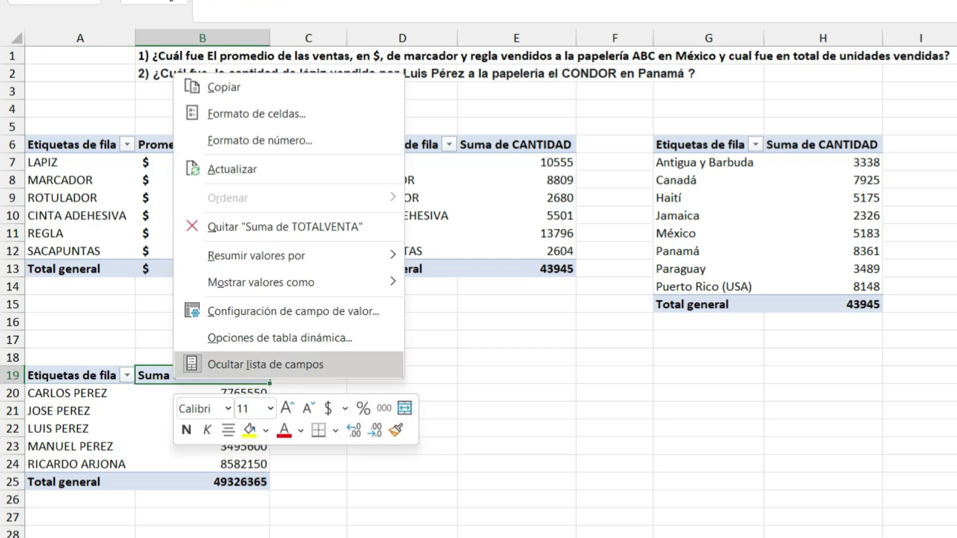
{"action": "left_click", "coordinate": [293, 311]}
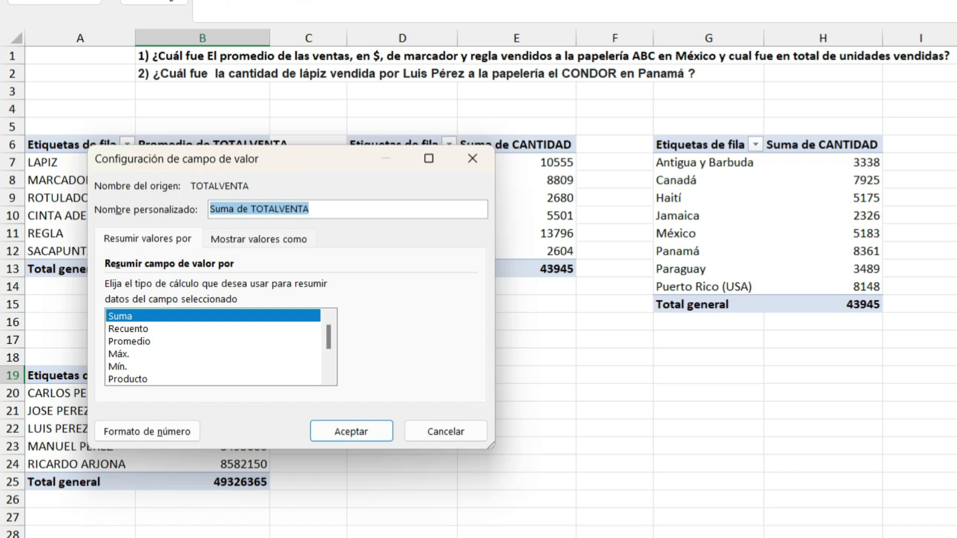
{"action": "left_click", "coordinate": [128, 329]}
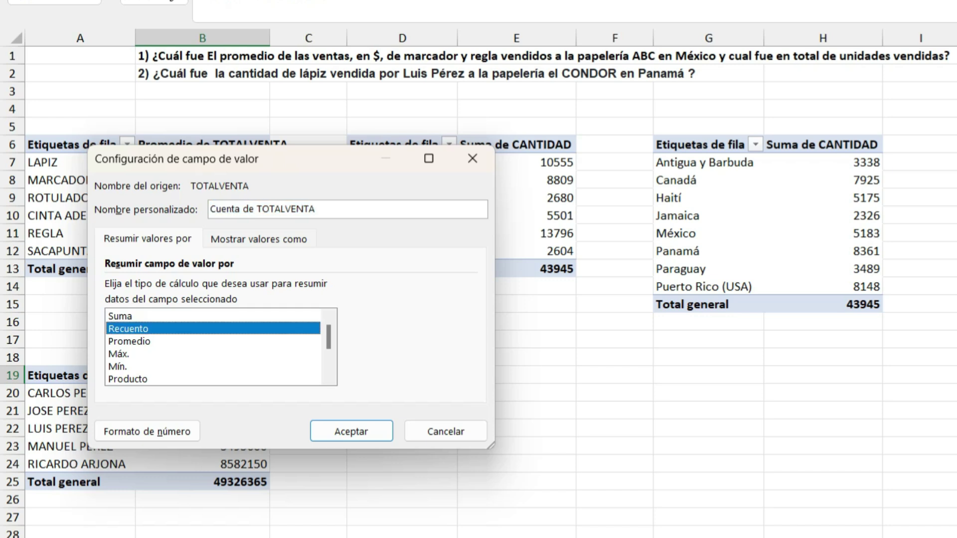
{"action": "key", "text": "Return"}
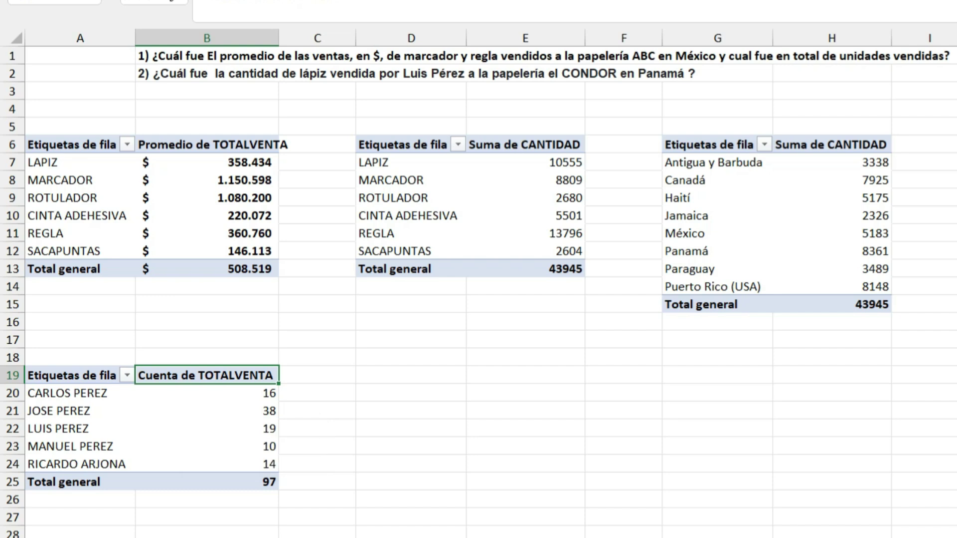
{"action": "left_click", "coordinate": [410, 322]}
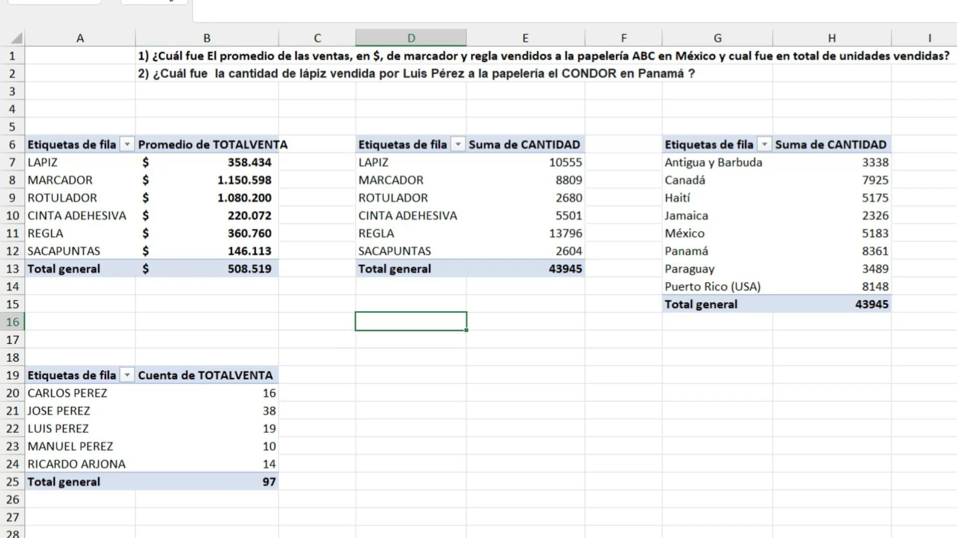
- Insert slicers for PRODUCTO, VENDEDOR, CLIENTE and PAIS from the TOTALVENTA average pivot table at A6
{"action": "left_click", "coordinate": [169, 164]}
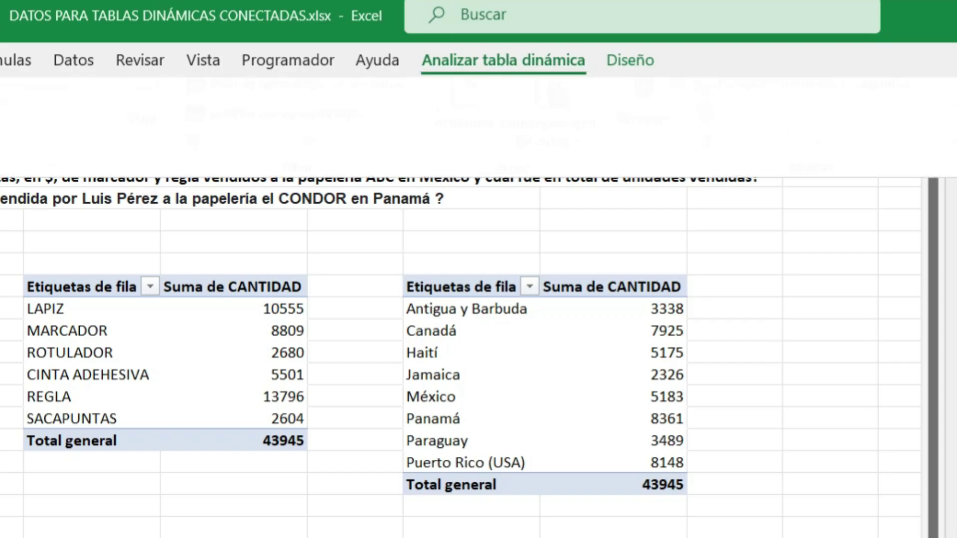
{"action": "left_click", "coordinate": [641, 42]}
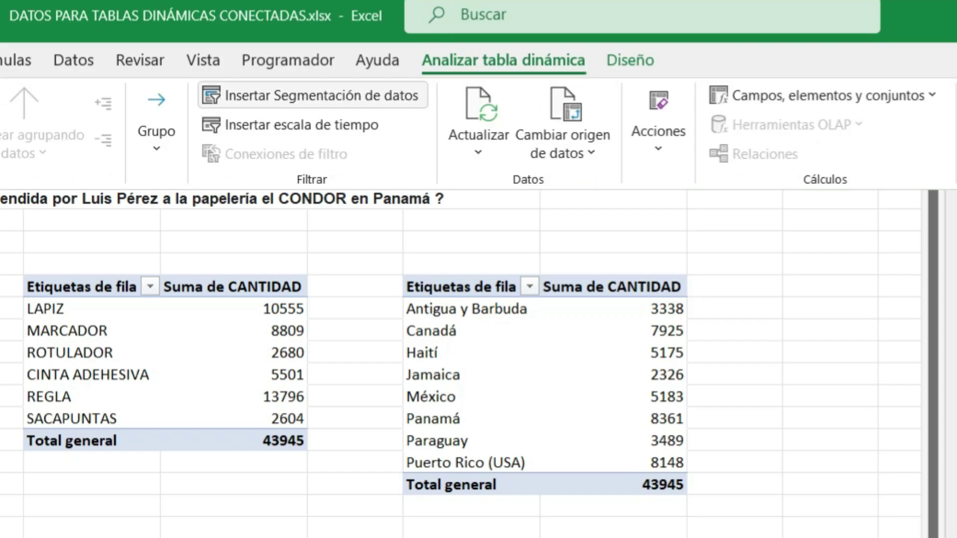
{"action": "left_click", "coordinate": [309, 95]}
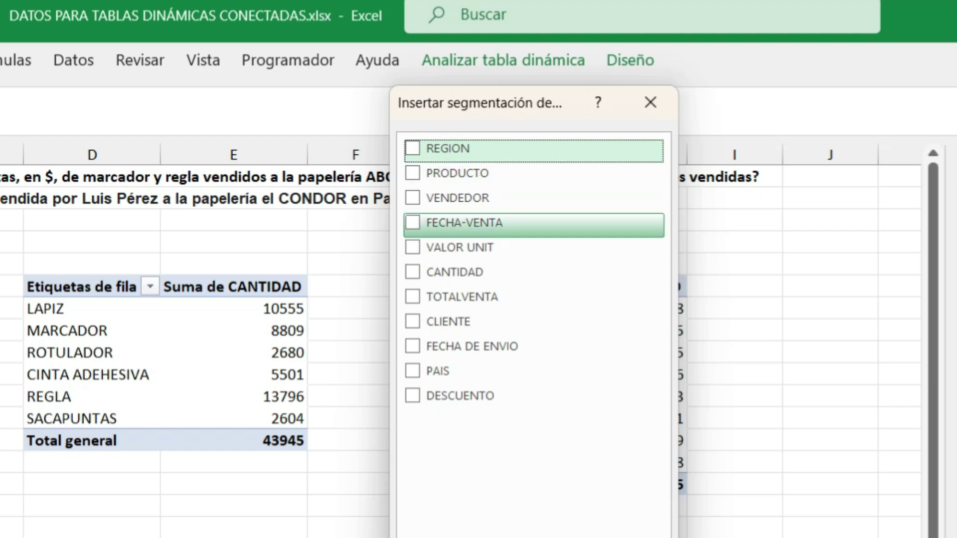
{"action": "left_click", "coordinate": [413, 173]}
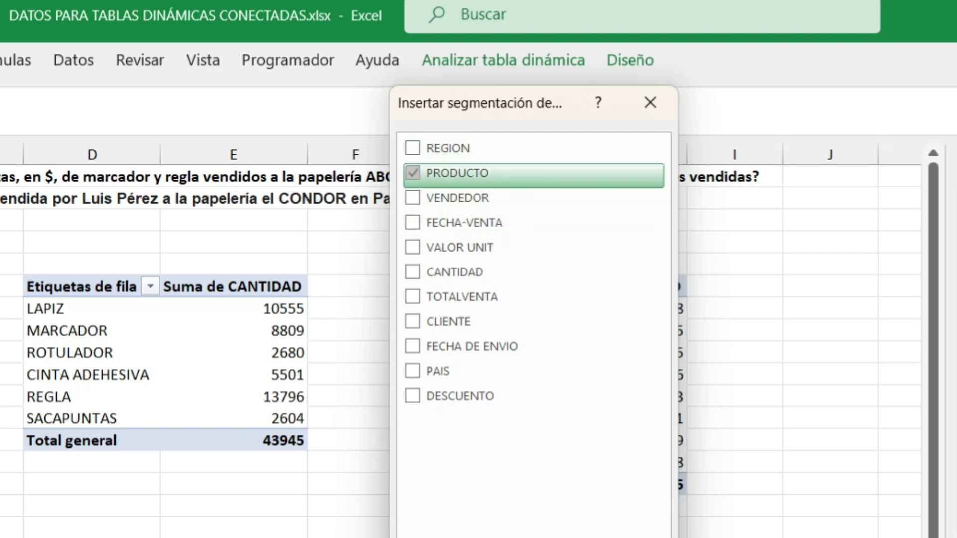
{"action": "left_click_drag", "start_coordinate": [465, 103], "coordinate": [433, 252]}
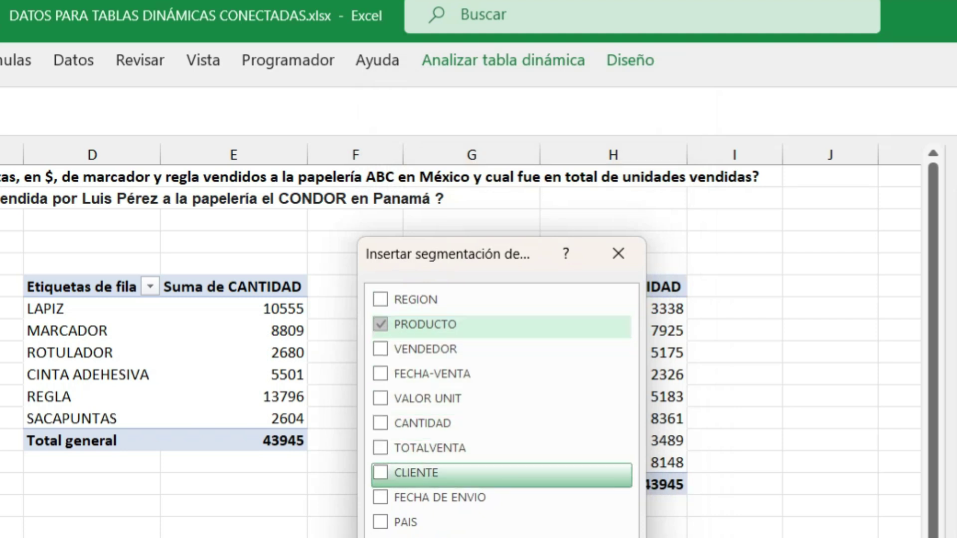
{"action": "left_click", "coordinate": [417, 472]}
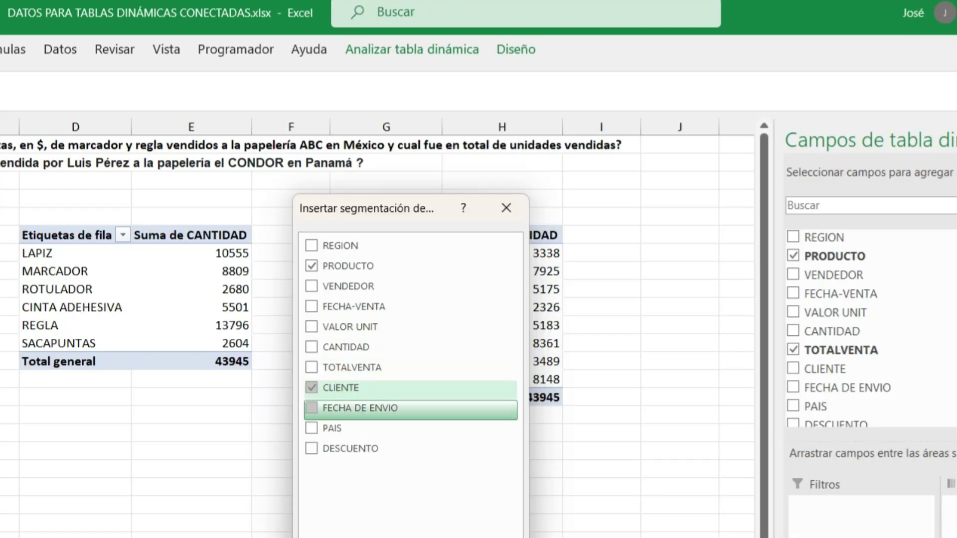
{"action": "left_click", "coordinate": [404, 522]}
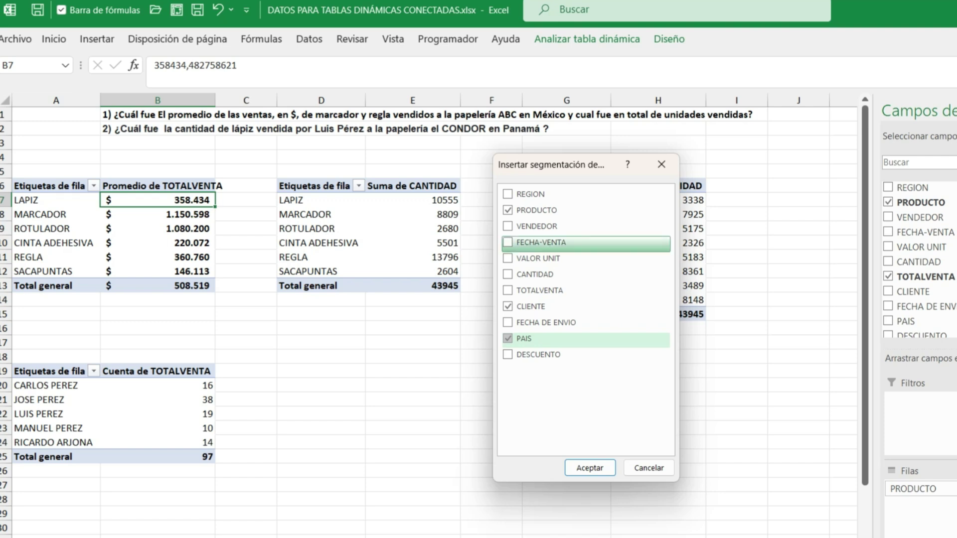
{"action": "left_click", "coordinate": [508, 226]}
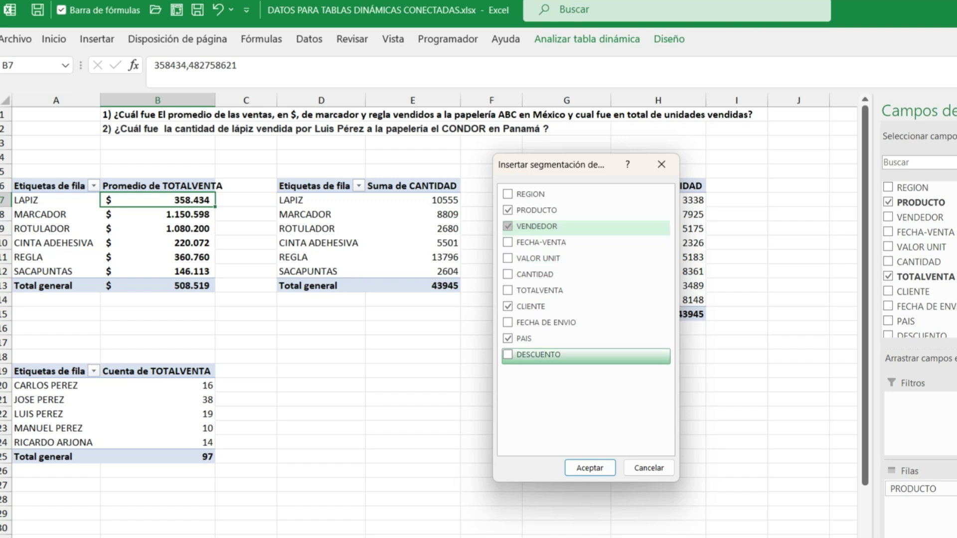
{"action": "left_click", "coordinate": [590, 468]}
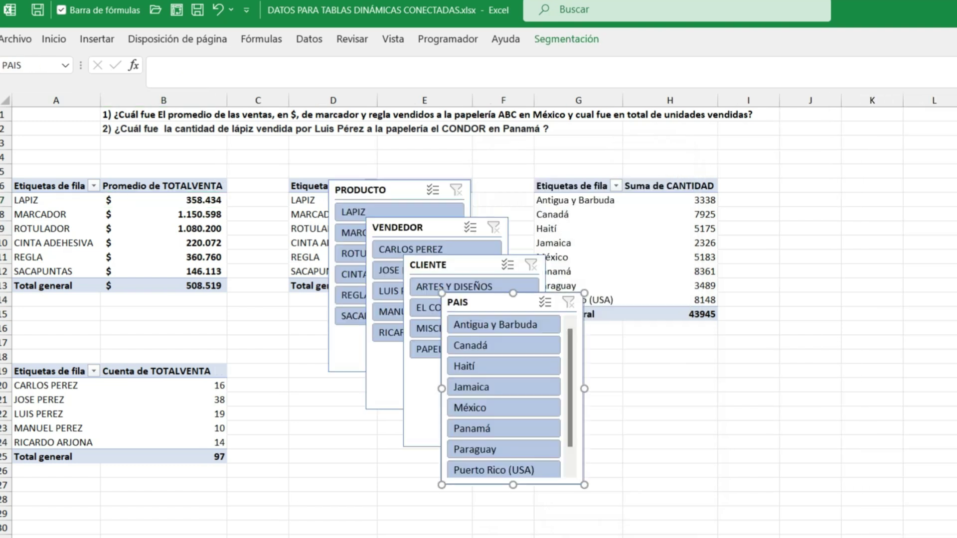
- Arrange the four slicers side by side below the pivot tables in the order PRODUCTO, VENDEDOR, CLIENTE, PAIS
{"action": "left_click_drag", "start_coordinate": [491, 302], "coordinate": [537, 357]}
{"action": "left_click_drag", "start_coordinate": [471, 265], "coordinate": [468, 325]}
{"action": "left_click_drag", "start_coordinate": [428, 227], "coordinate": [363, 314]}
{"action": "left_click_drag", "start_coordinate": [379, 190], "coordinate": [296, 339]}
{"action": "left_click_drag", "start_coordinate": [549, 358], "coordinate": [626, 345]}
{"action": "left_click_drag", "start_coordinate": [449, 324], "coordinate": [482, 344]}
{"action": "left_click_drag", "start_coordinate": [359, 314], "coordinate": [452, 339]}
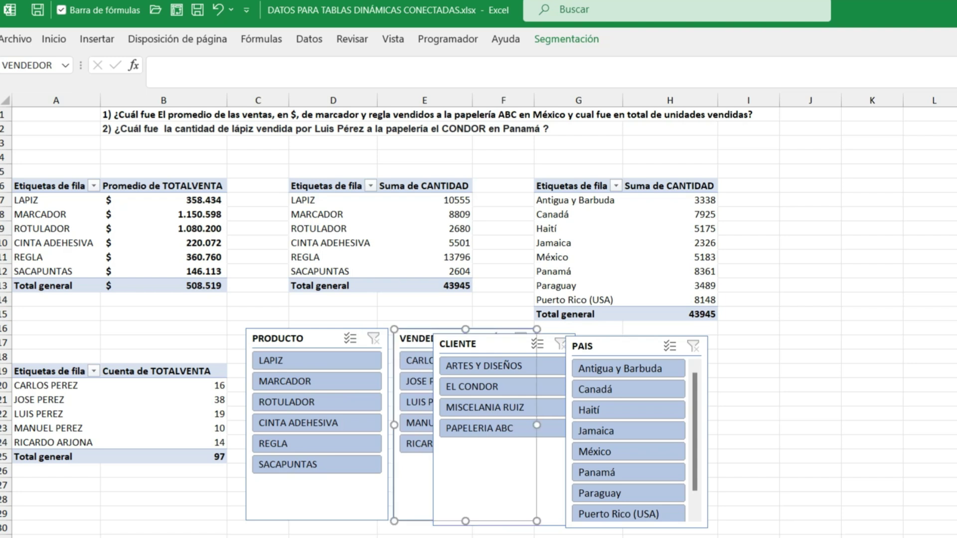
{"action": "left_click_drag", "start_coordinate": [624, 346], "coordinate": [735, 347]}
{"action": "left_click_drag", "start_coordinate": [493, 344], "coordinate": [595, 343]}
{"action": "left_click_drag", "start_coordinate": [728, 347], "coordinate": [729, 345]}
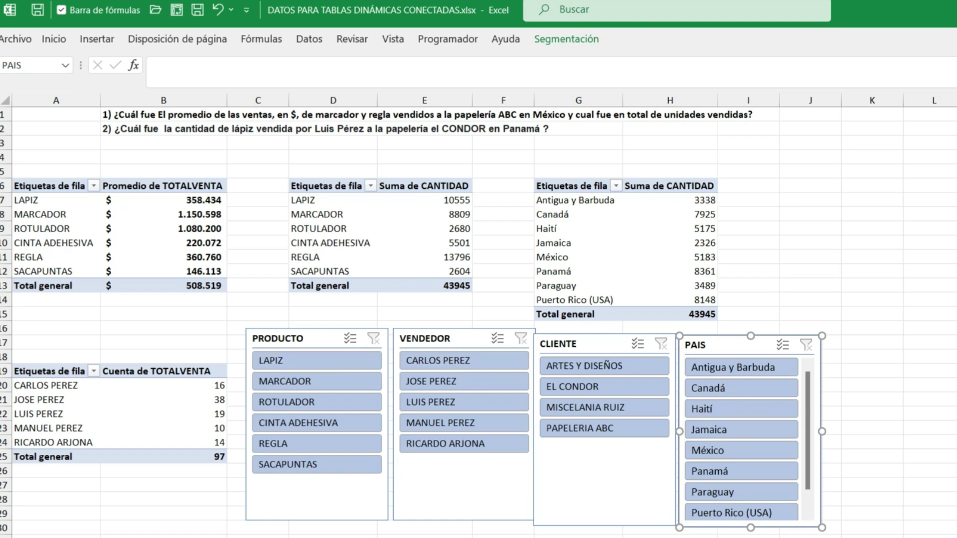
- Check which slicers are connected to the TOTALVENTA average pivot table at A6 and accept its filter connections
{"action": "left_click", "coordinate": [150, 200]}
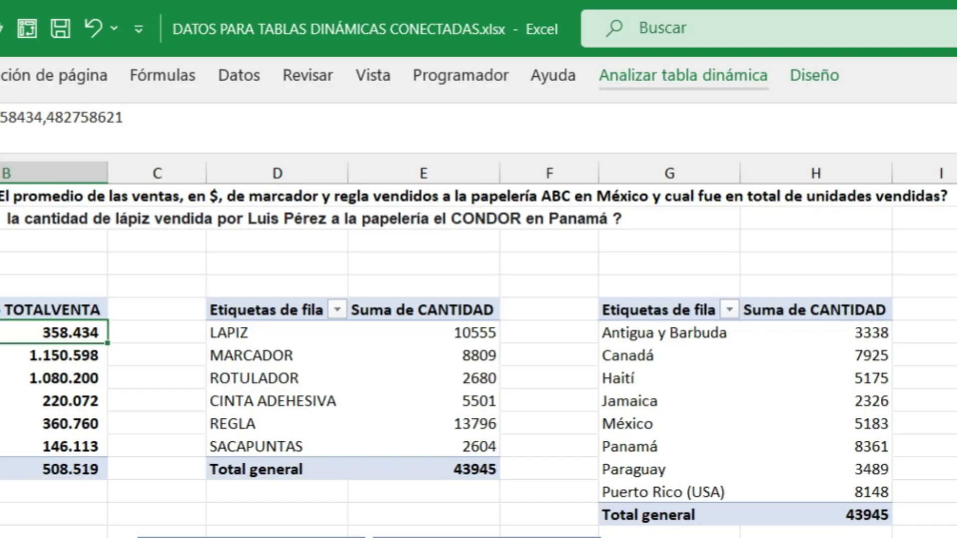
{"action": "left_click", "coordinate": [587, 39]}
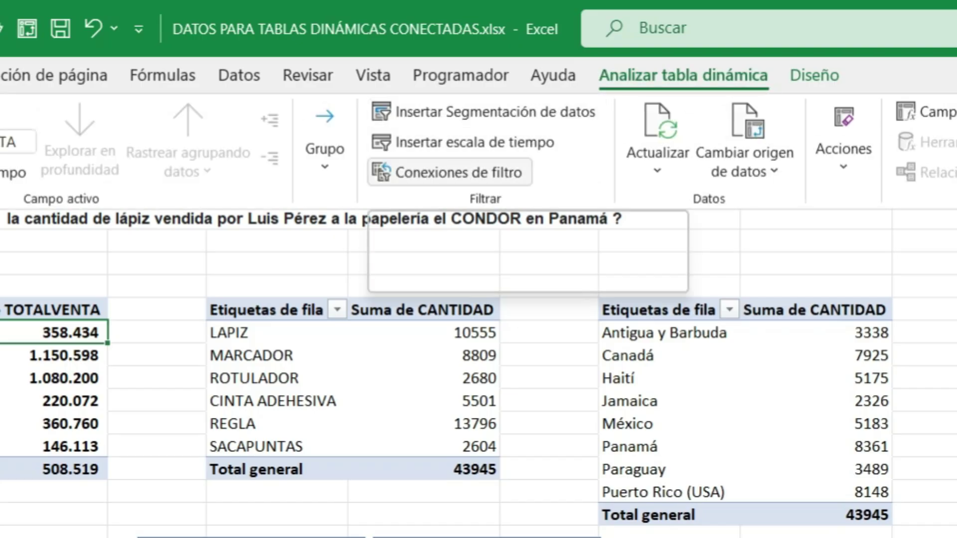
{"action": "left_click", "coordinate": [446, 173]}
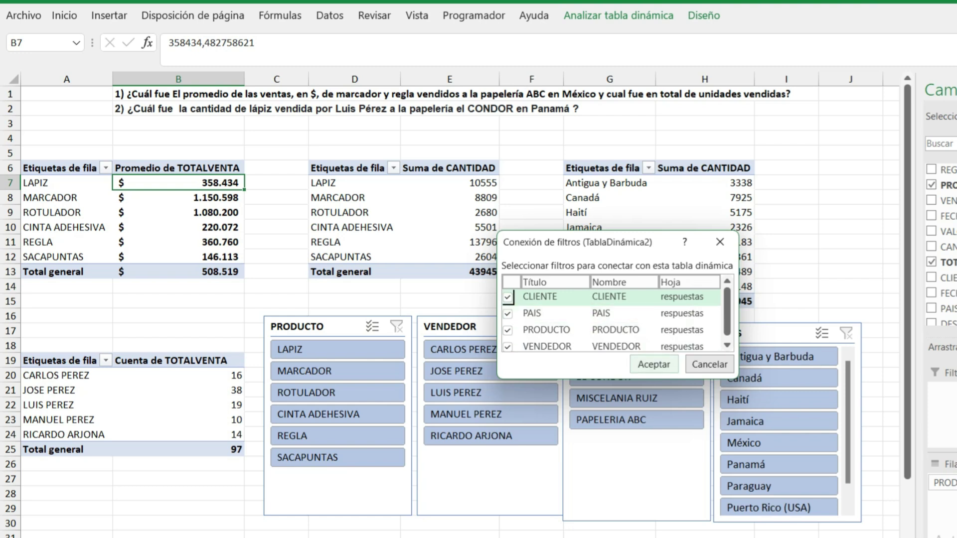
{"action": "left_click", "coordinate": [653, 365]}
- Connect the pivot table at D6 to the CLIENTE, PAIS, PRODUCTO and VENDEDOR slicers
{"action": "left_click", "coordinate": [332, 184]}
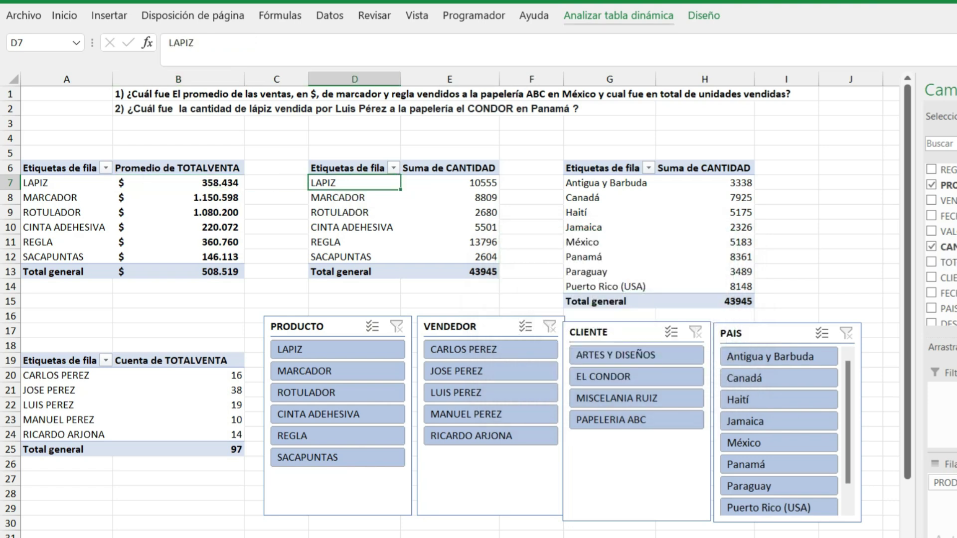
{"action": "left_click", "coordinate": [618, 16]}
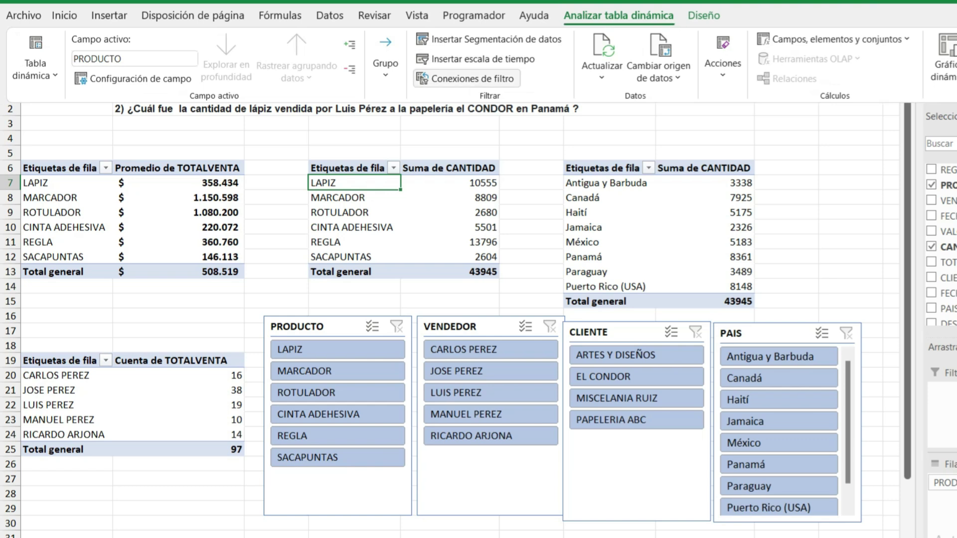
{"action": "left_click", "coordinate": [472, 78]}
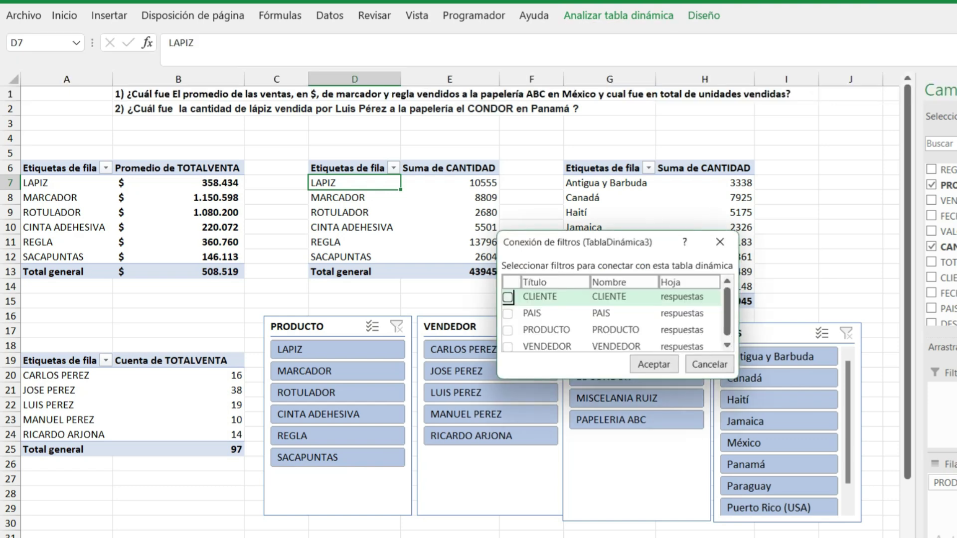
{"action": "left_click", "coordinate": [507, 297]}
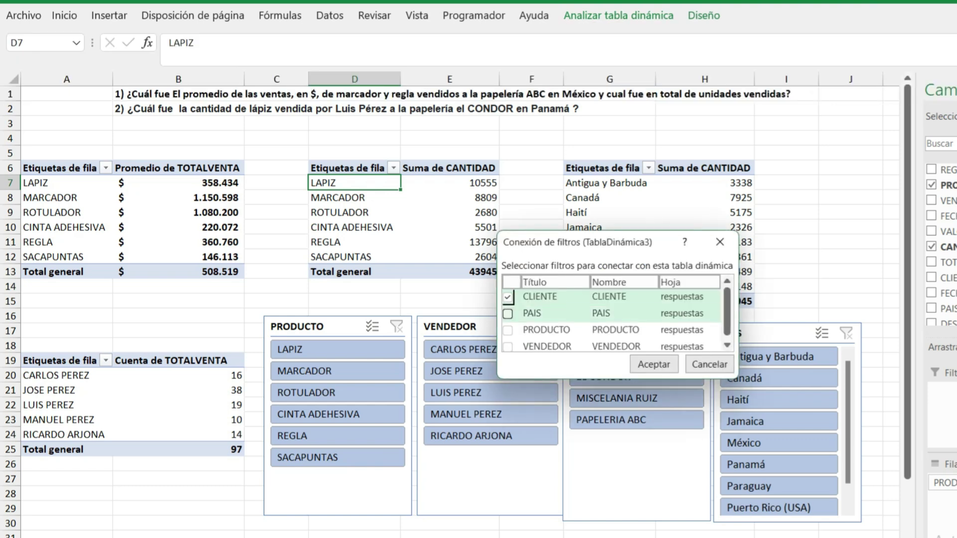
{"action": "left_click", "coordinate": [507, 314]}
{"action": "left_click", "coordinate": [508, 330]}
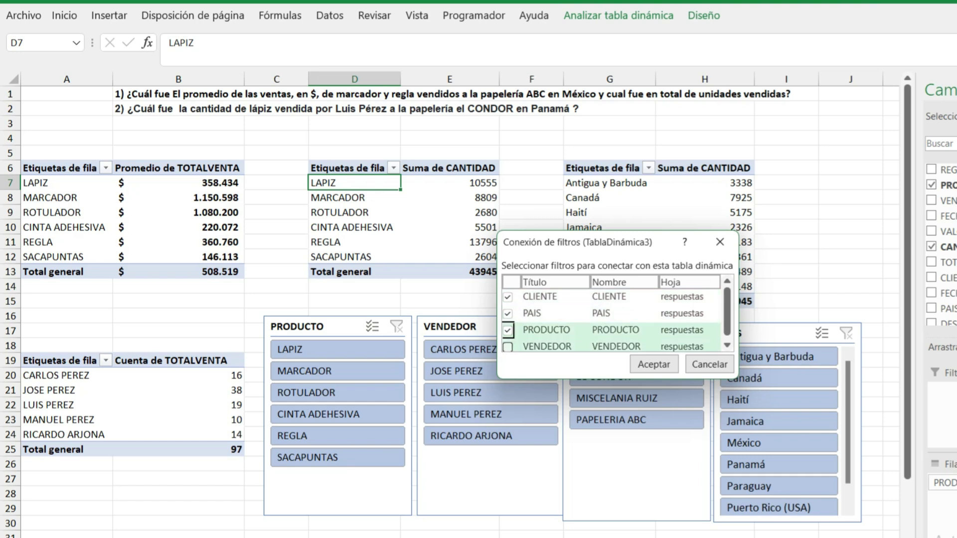
{"action": "left_click", "coordinate": [507, 346]}
{"action": "scroll", "coordinate": [614, 319], "scroll_direction": "down", "scroll_amount": 1}
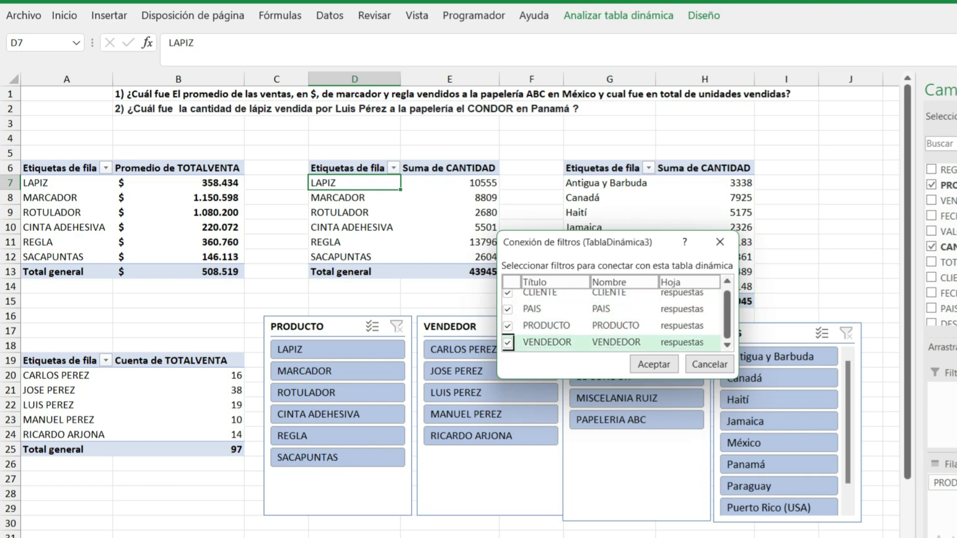
{"action": "left_click", "coordinate": [653, 364]}
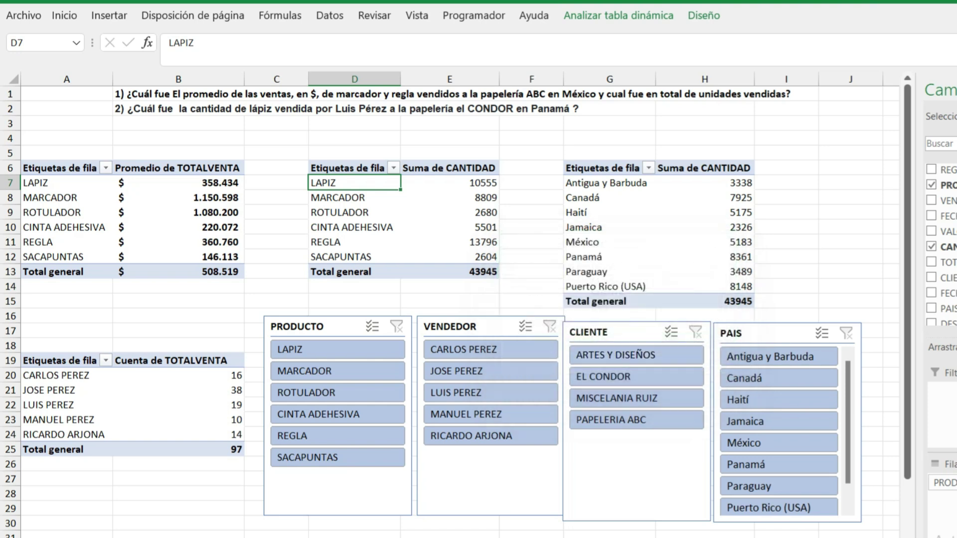
- Connect the country pivot table at G6 to the CLIENTE, PAIS, PRODUCTO and VENDEDOR slicers
{"action": "left_click", "coordinate": [568, 183]}
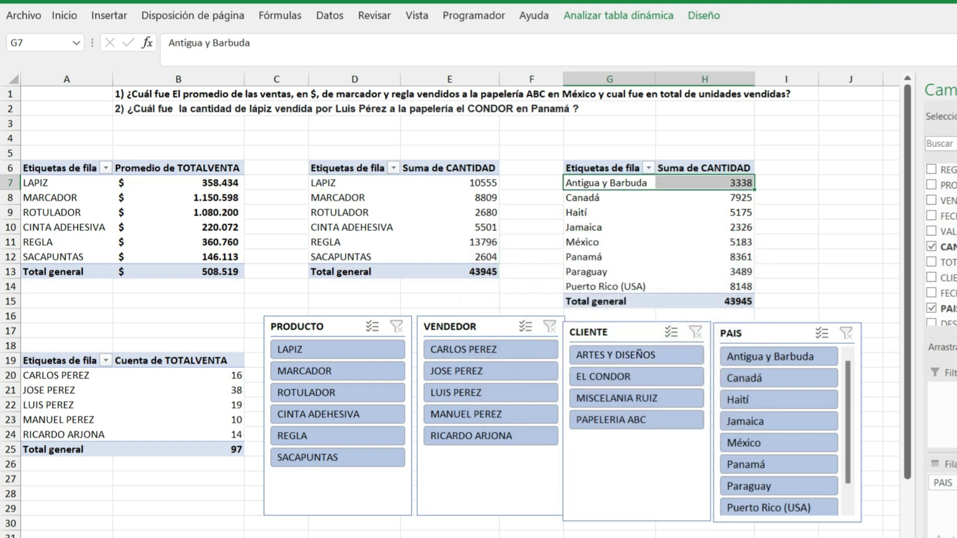
{"action": "left_click", "coordinate": [618, 14]}
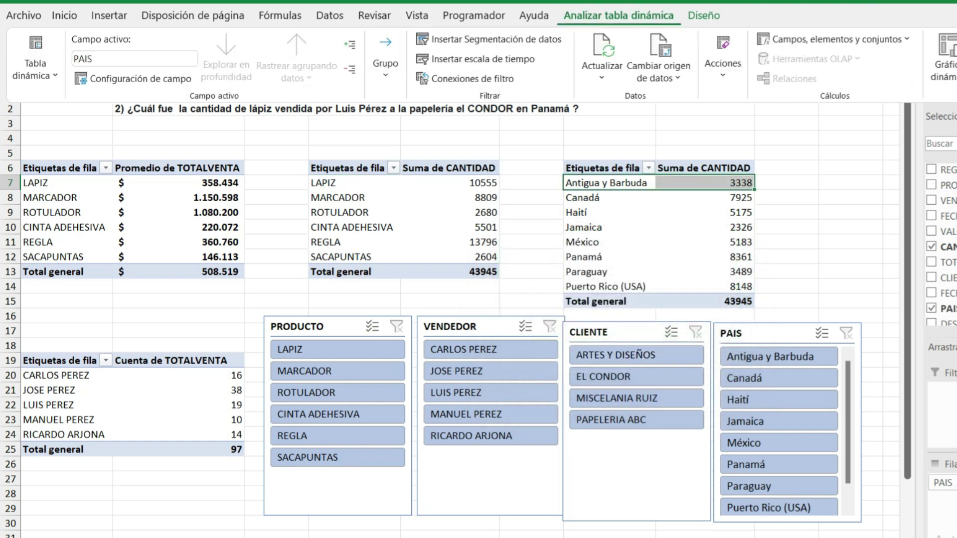
{"action": "left_click", "coordinate": [467, 78]}
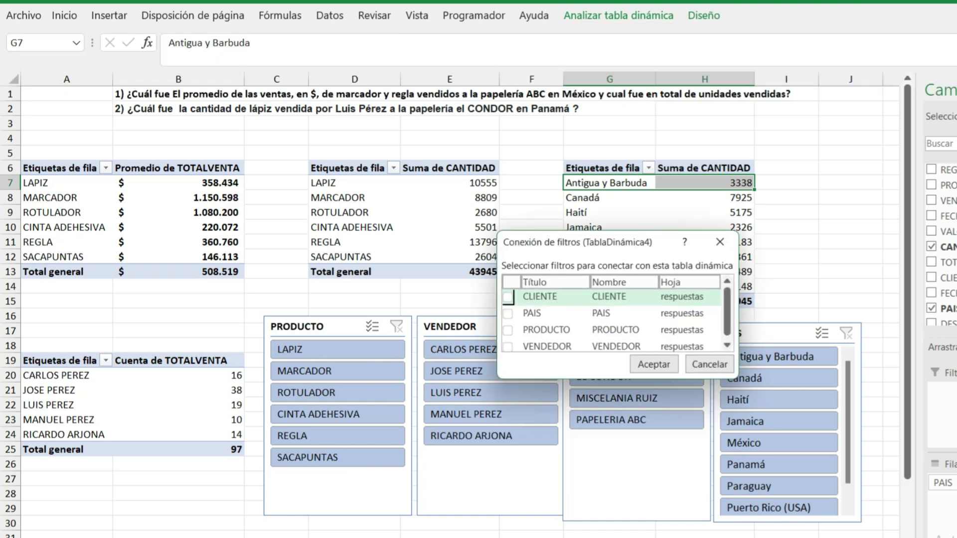
{"action": "left_click", "coordinate": [508, 297]}
{"action": "left_click", "coordinate": [508, 313]}
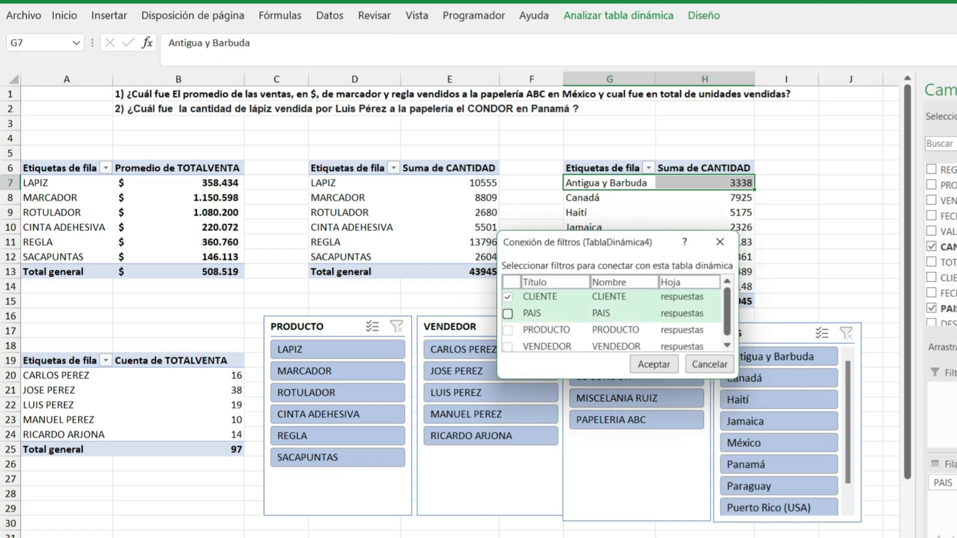
{"action": "left_click", "coordinate": [508, 330]}
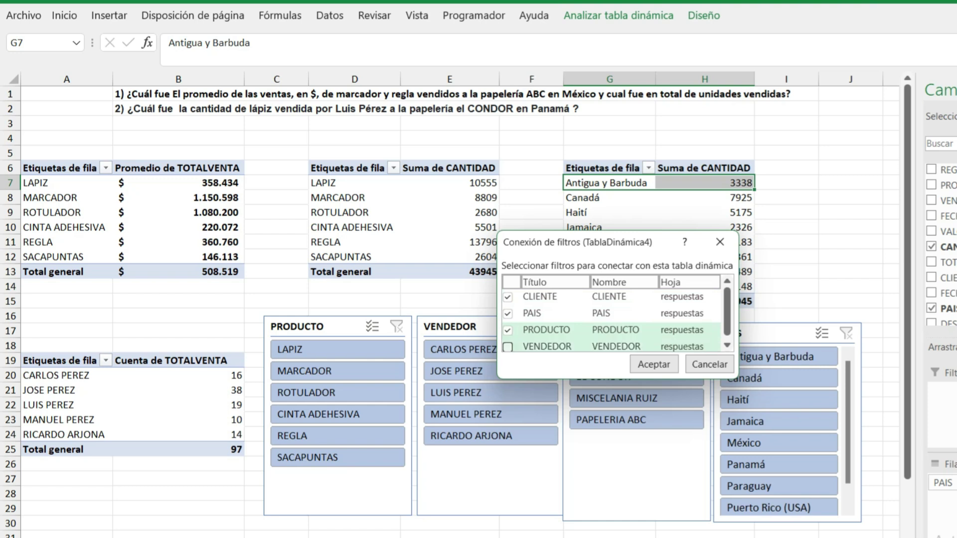
{"action": "left_click", "coordinate": [508, 346]}
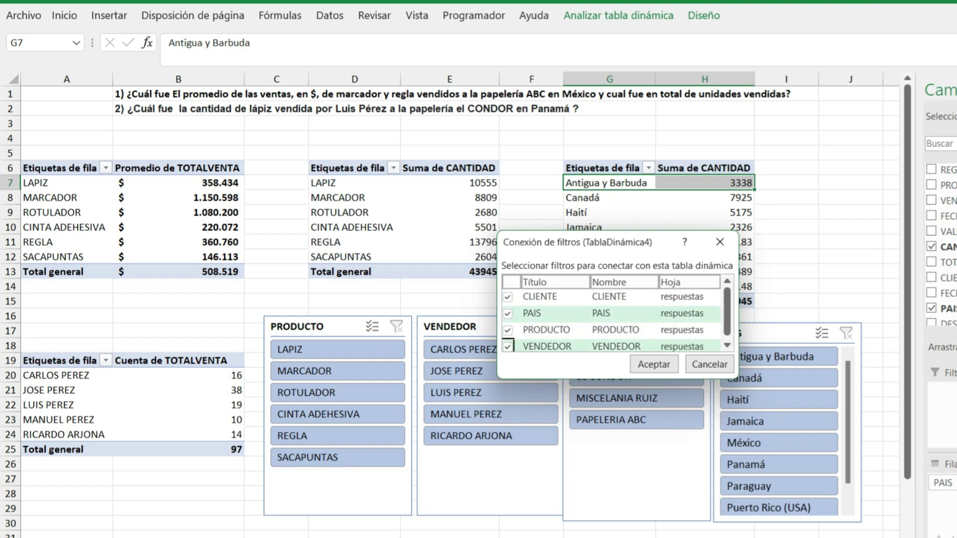
{"action": "left_click", "coordinate": [653, 365]}
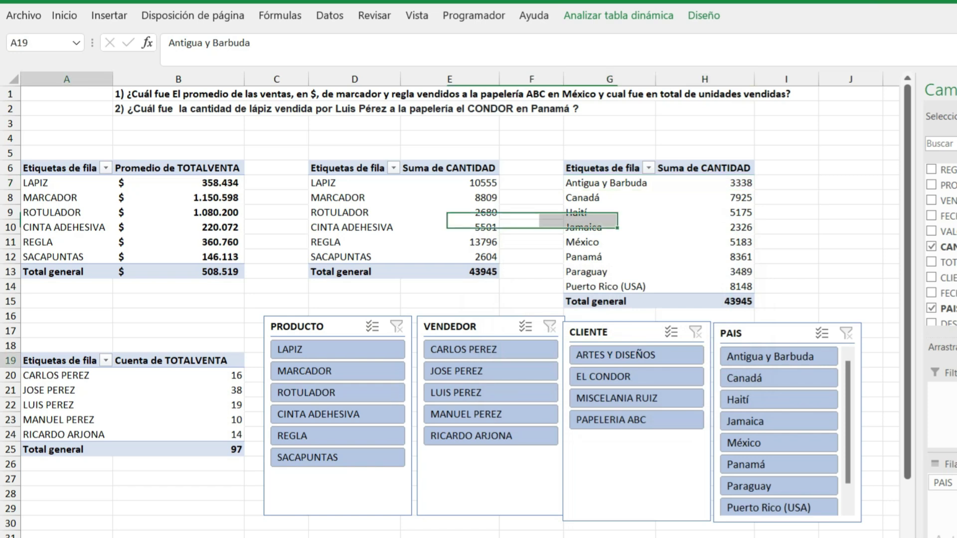
- Connect the seller pivot table at A19 to the CLIENTE, PAIS, PRODUCTO and VENDEDOR slicers
{"action": "left_click", "coordinate": [60, 360]}
{"action": "left_click", "coordinate": [618, 16]}
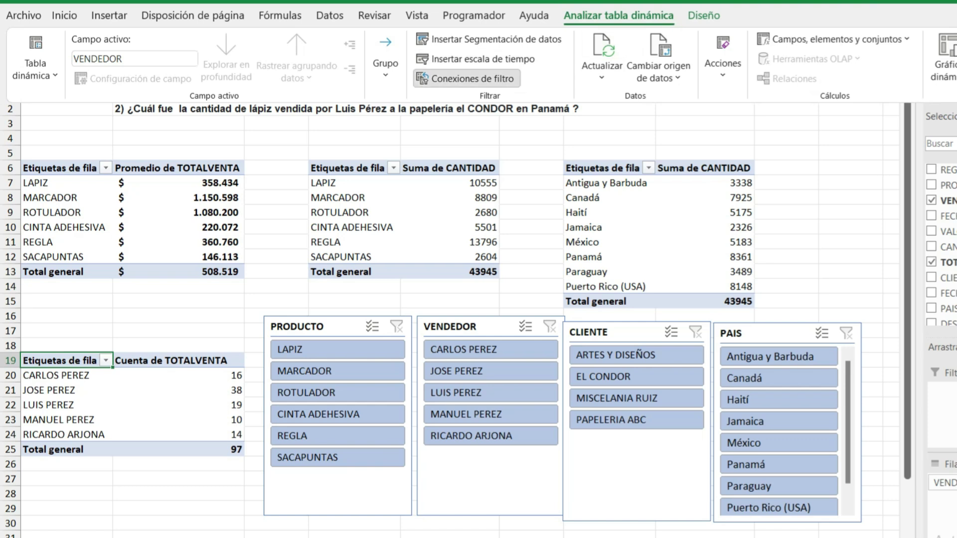
{"action": "left_click", "coordinate": [467, 78]}
{"action": "left_click", "coordinate": [508, 297]}
{"action": "left_click", "coordinate": [508, 313]}
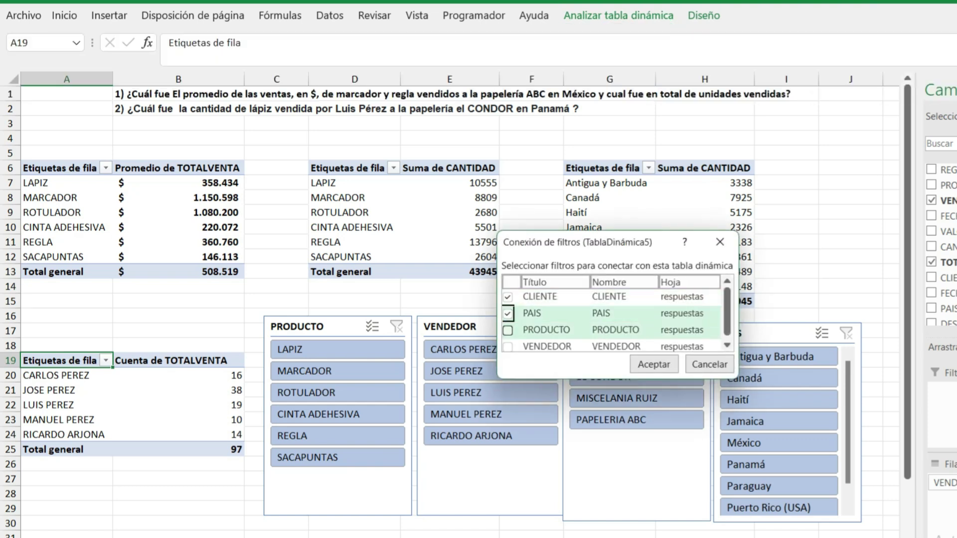
{"action": "left_click", "coordinate": [507, 330]}
{"action": "left_click", "coordinate": [507, 346]}
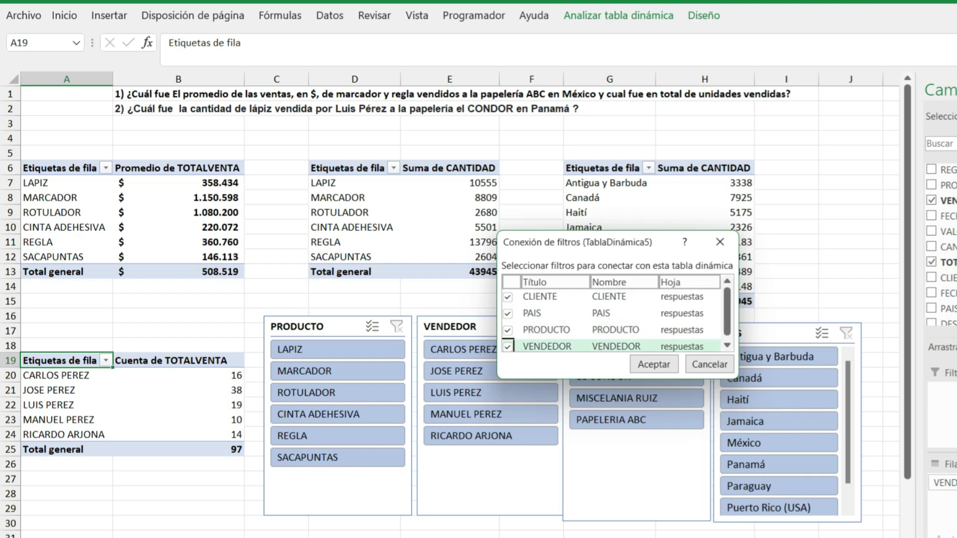
{"action": "left_click", "coordinate": [653, 365]}
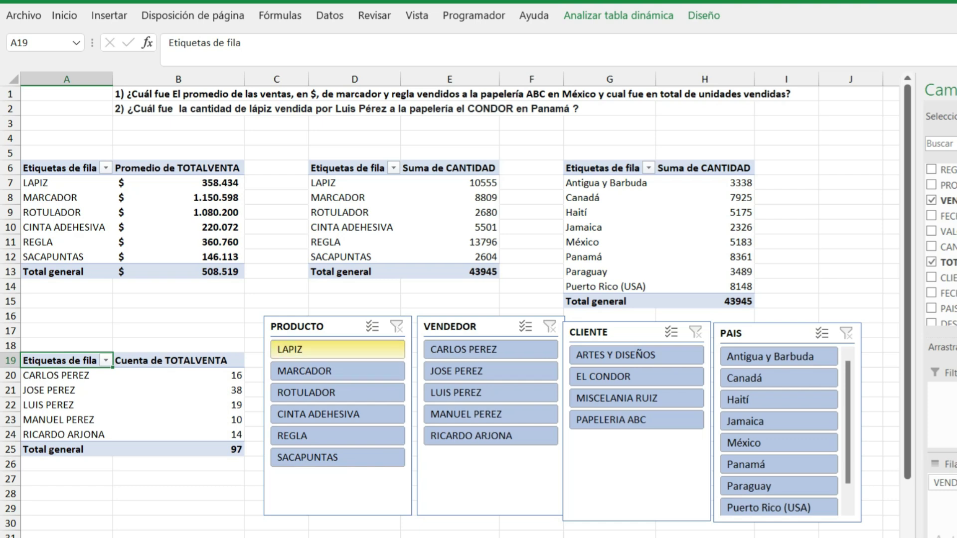
- Test the connected pivot tables by filtering the PRODUCTO slicer to LAPIZ, MARCADOR and ROTULADOR one after another
{"action": "left_click", "coordinate": [338, 349]}
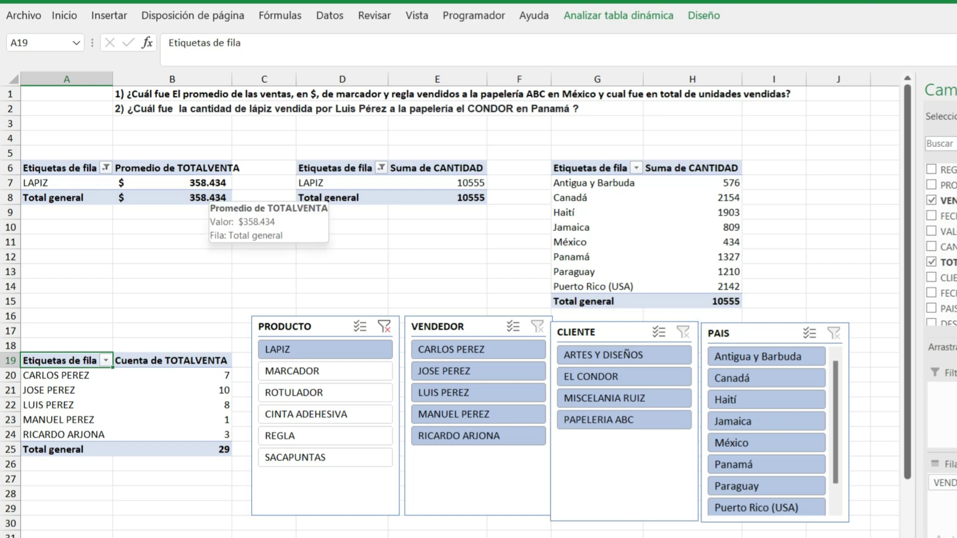
{"action": "left_click", "coordinate": [322, 371]}
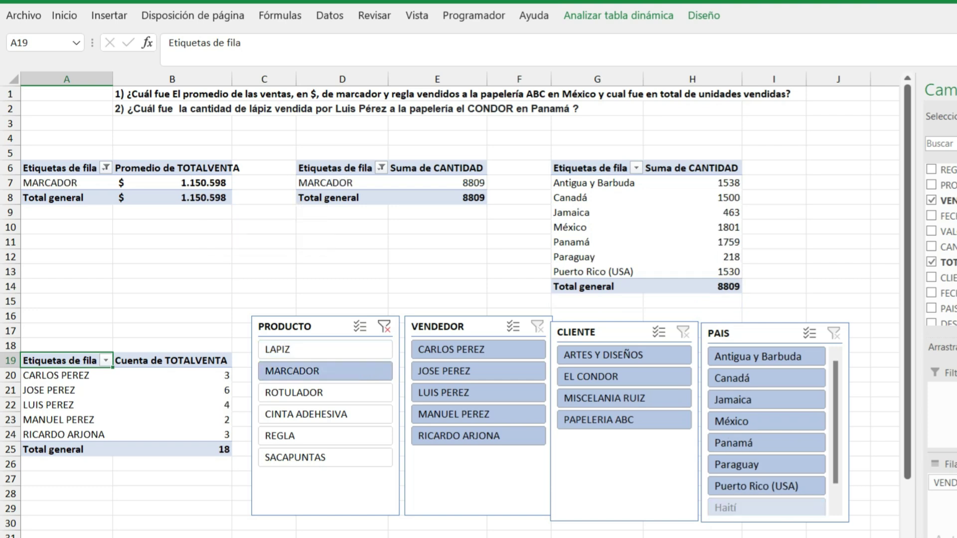
{"action": "left_click", "coordinate": [199, 390]}
{"action": "left_click", "coordinate": [325, 392]}
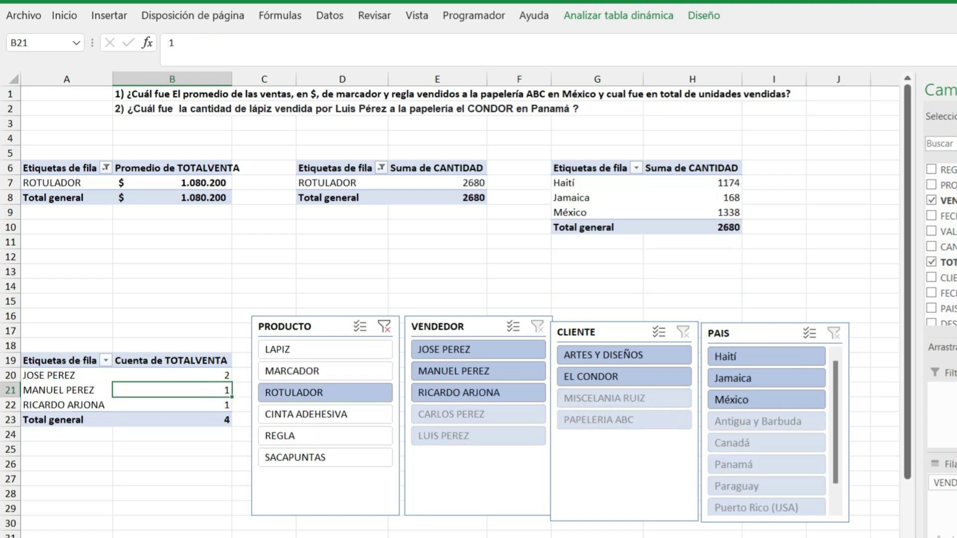
- Continue testing the connected pivot tables by filtering the PRODUCTO slicer to CINTA ADEHESIVA and REGLA in turn
{"action": "left_click", "coordinate": [319, 414]}
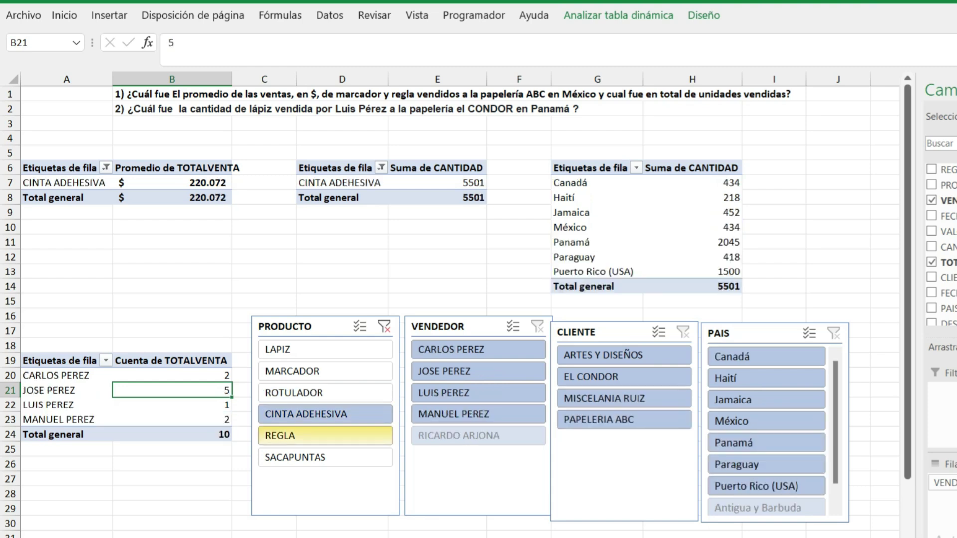
{"action": "left_click", "coordinate": [325, 436]}
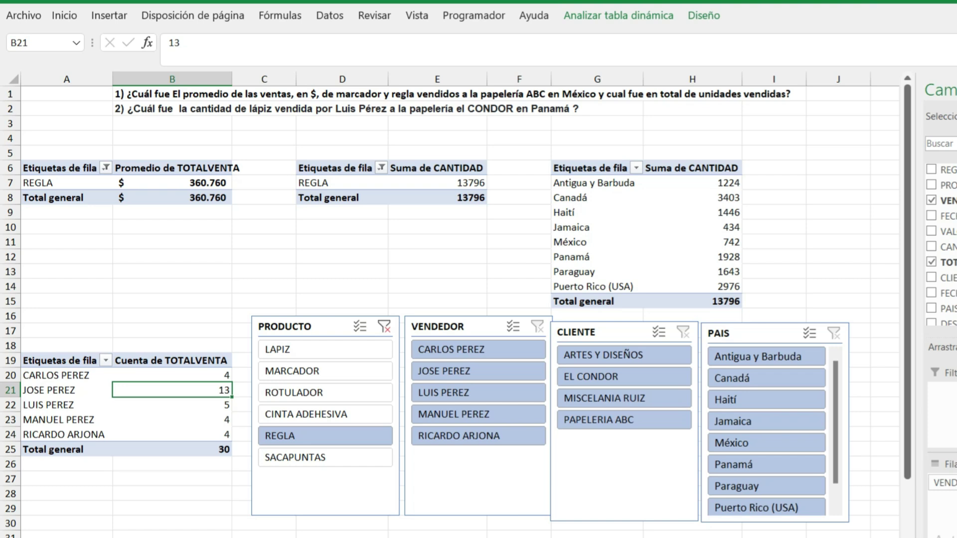
- Answer question 1 by filtering to MARCADOR and REGLA, PAPELERIA ABC and México, and check the grand totals for average sales and quantity
{"action": "left_click", "coordinate": [172, 168]}
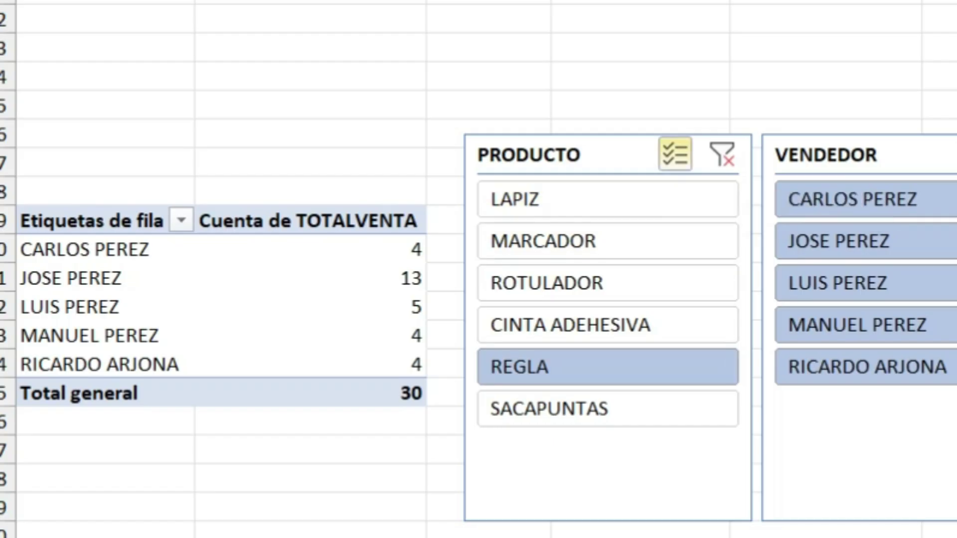
{"action": "key", "text": "alt+s"}
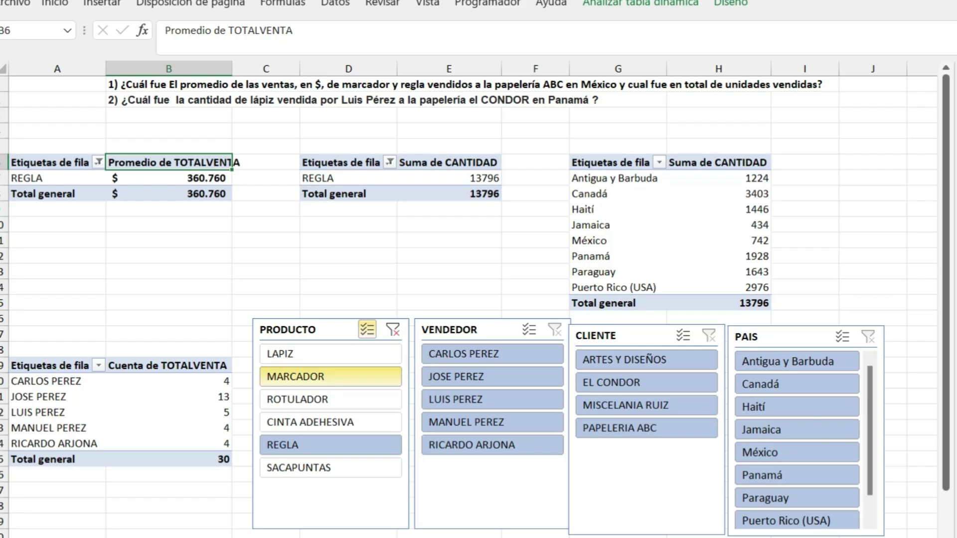
{"action": "left_click", "coordinate": [331, 376]}
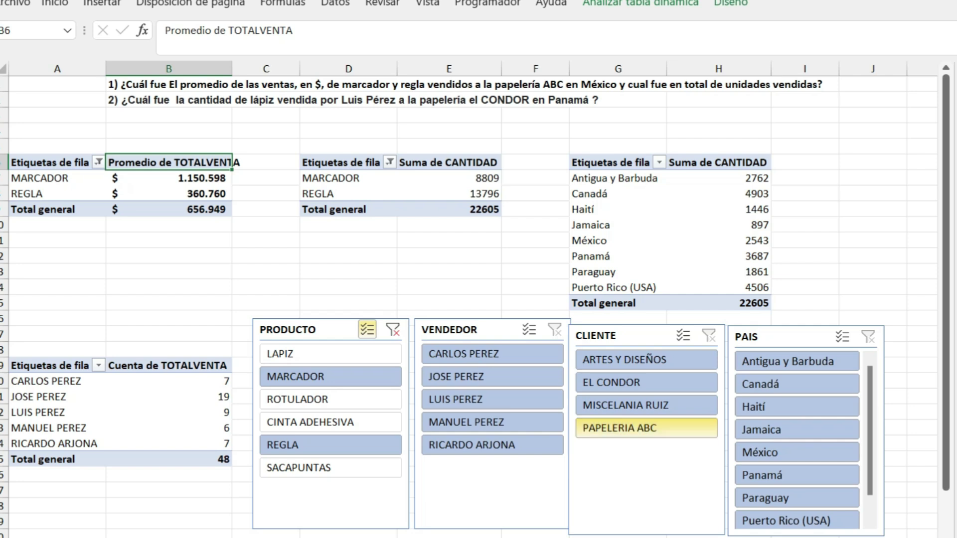
{"action": "left_click", "coordinate": [646, 428]}
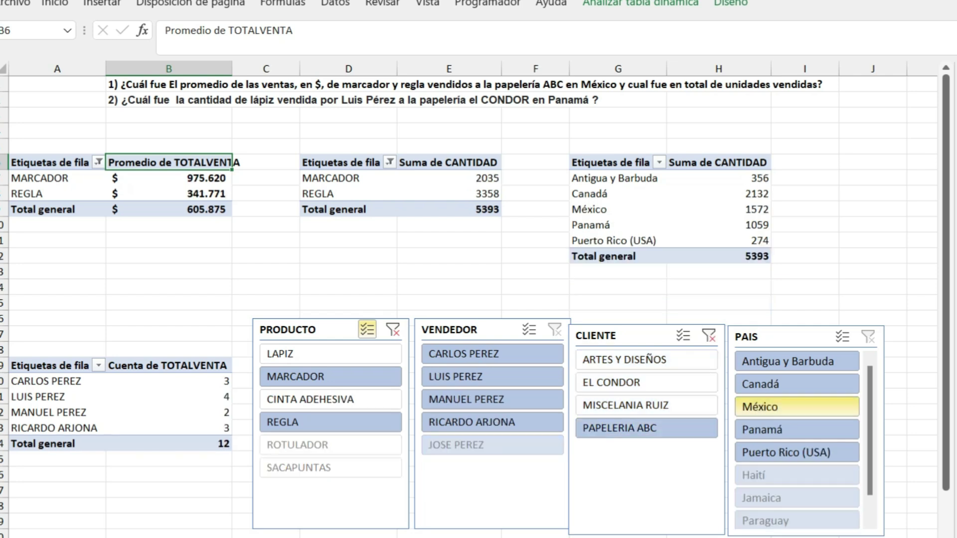
{"action": "left_click", "coordinate": [797, 406]}
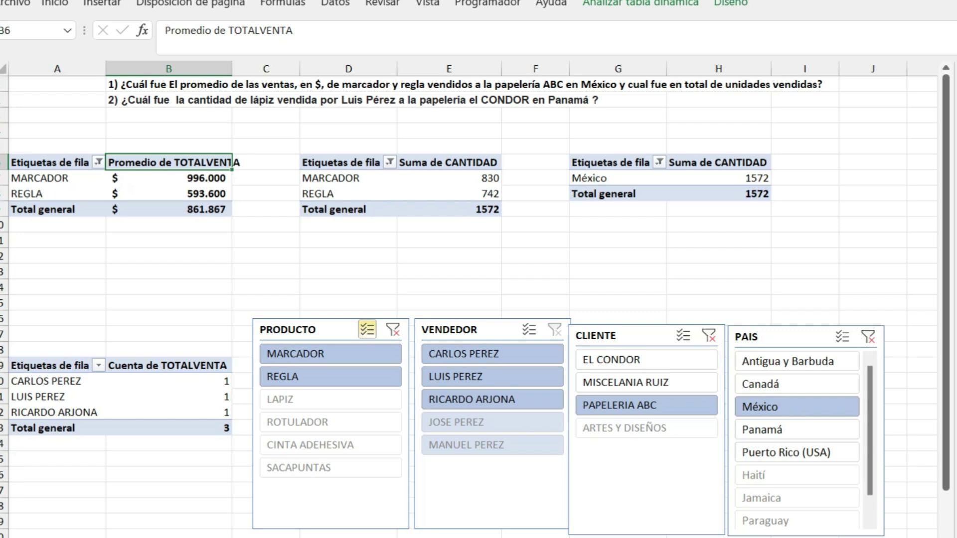
{"action": "mouse_move", "coordinate": [180, 212]}
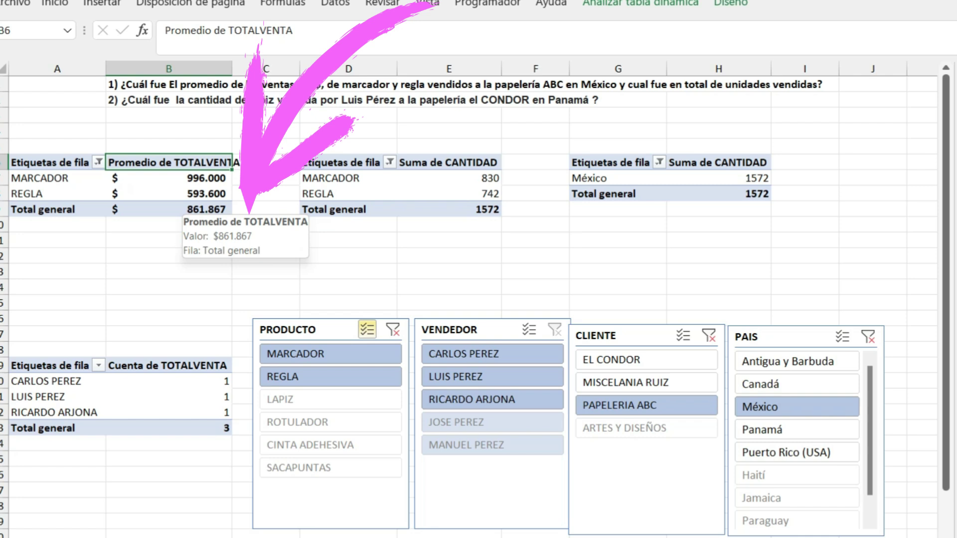
{"action": "left_click", "coordinate": [180, 210]}
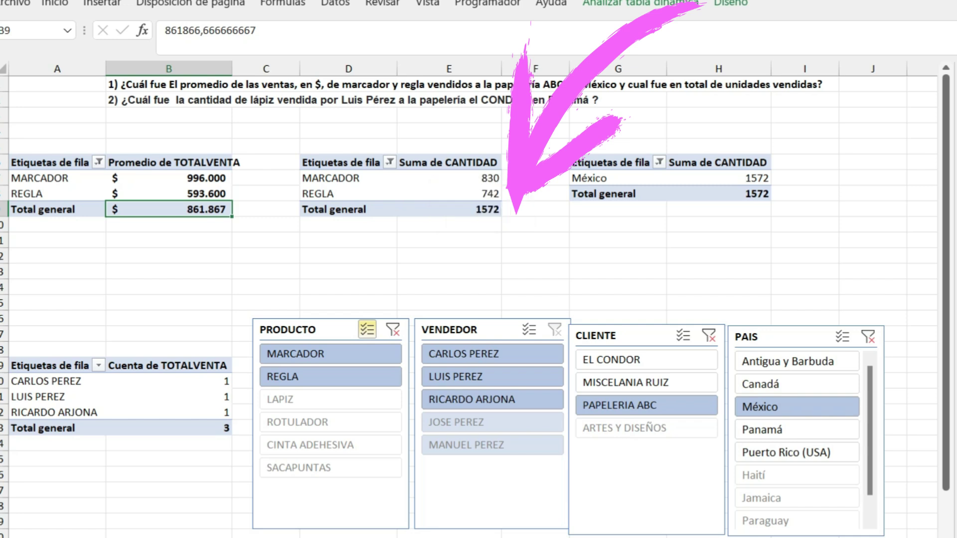
{"action": "left_click", "coordinate": [450, 210]}
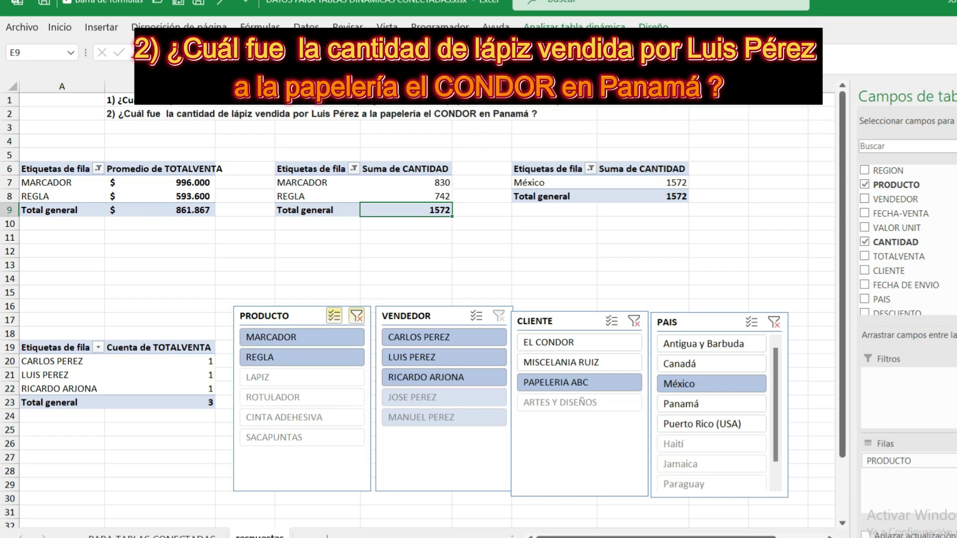
- Reset the PRODUCTO, CLIENTE and PAIS slicers for question 2, turn off multiple selection and filter PRODUCTO to LAPIZ only
{"action": "left_click", "coordinate": [356, 315]}
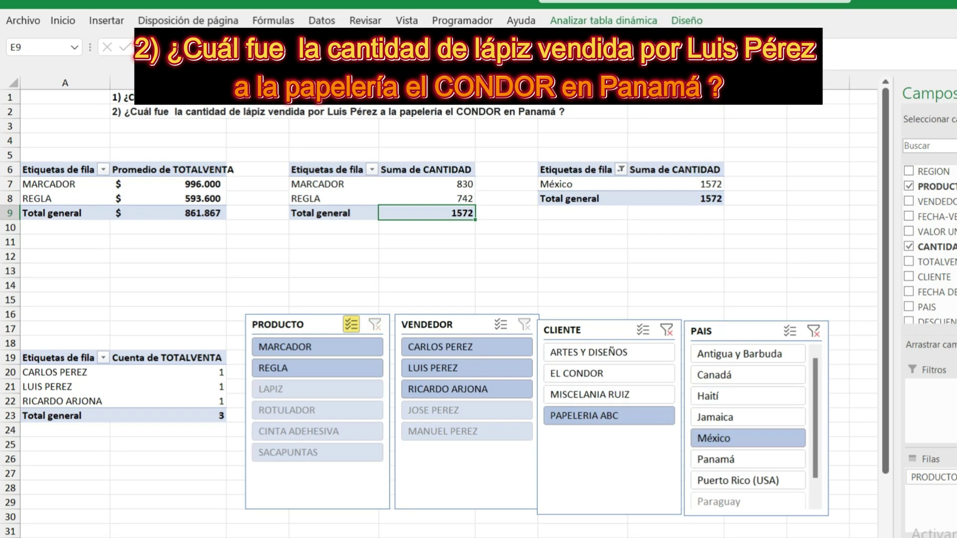
{"action": "left_click", "coordinate": [299, 390]}
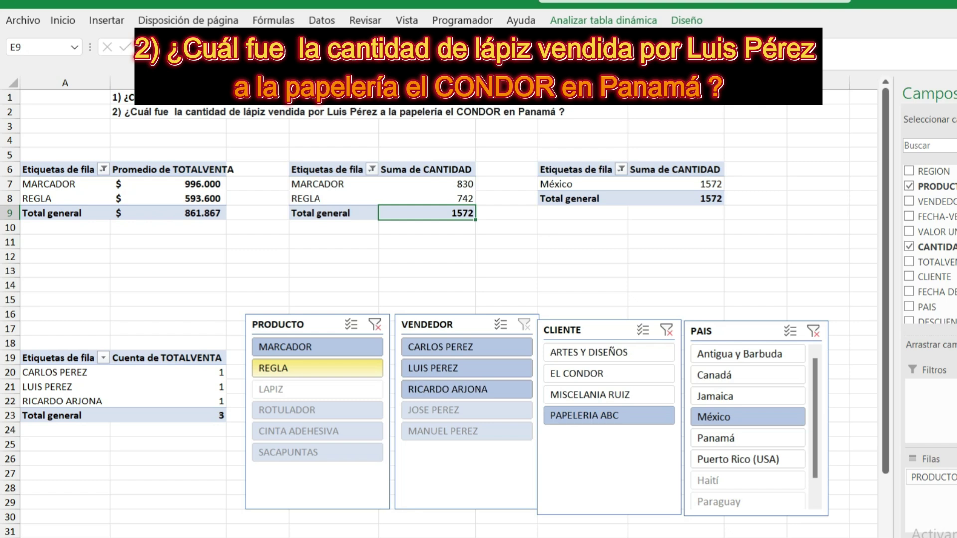
{"action": "left_click", "coordinate": [375, 325]}
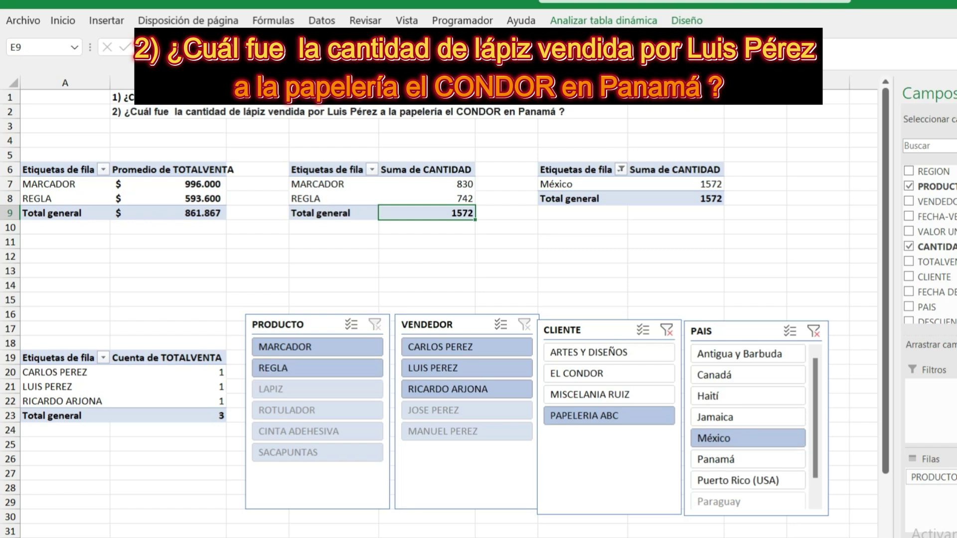
{"action": "left_click", "coordinate": [319, 389]}
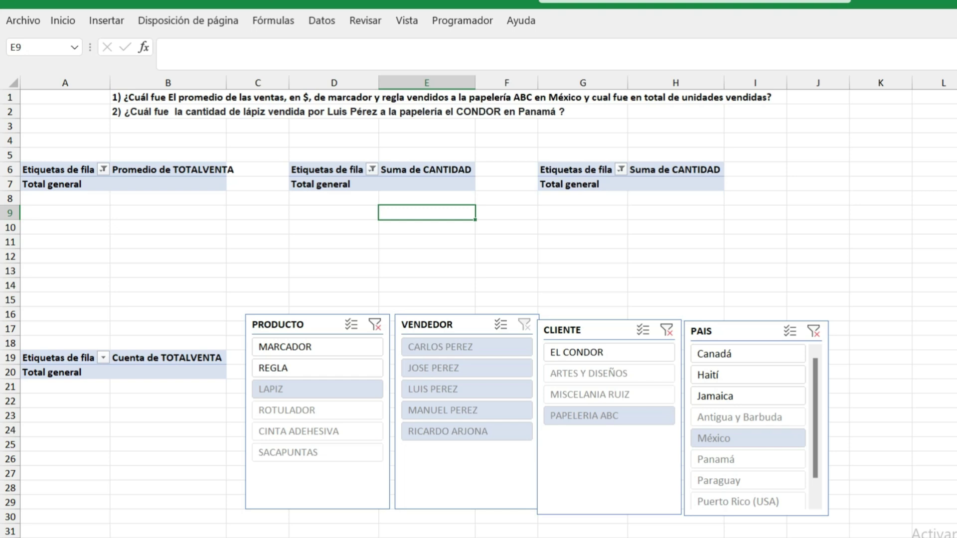
{"action": "left_click", "coordinate": [666, 330]}
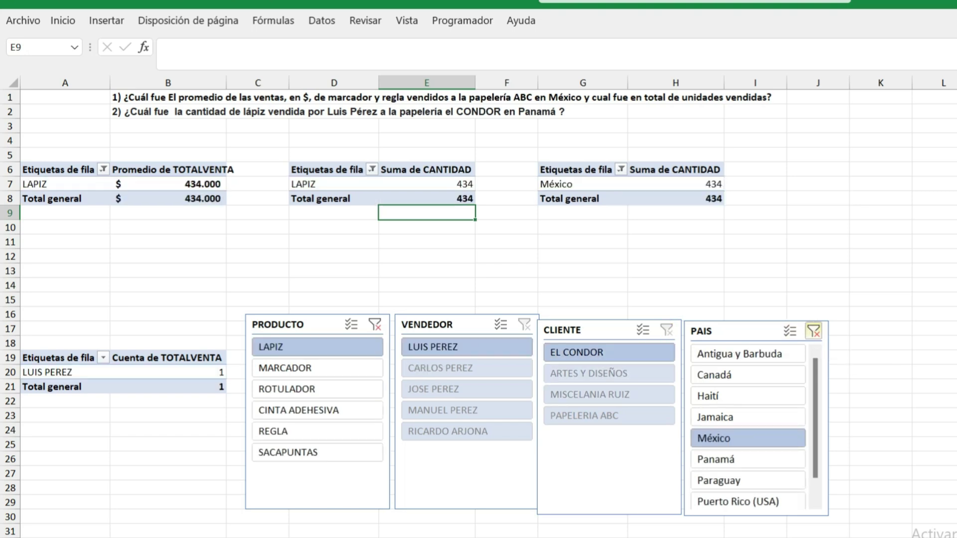
{"action": "left_click", "coordinate": [813, 331]}
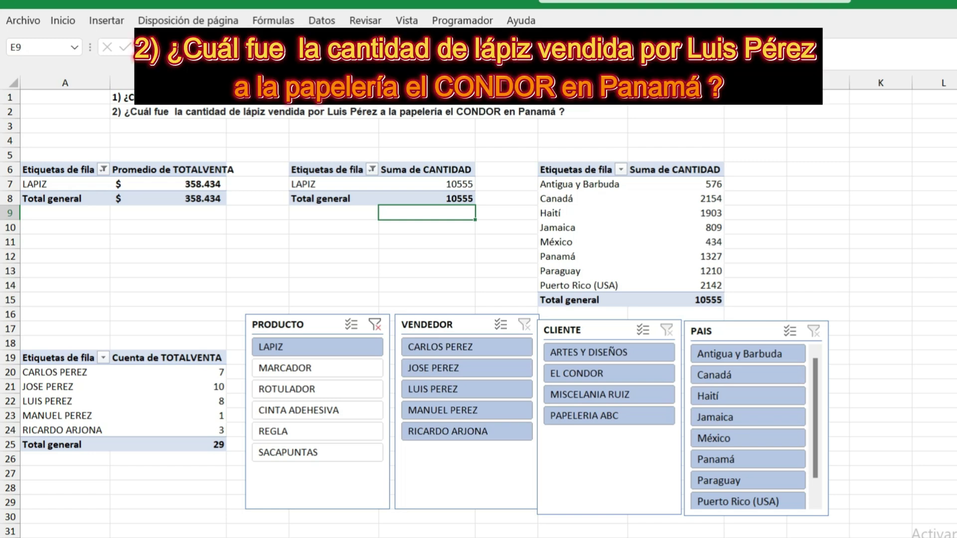
- Answer question 2 by filtering to the seller it names, client EL CONDOR and country Panamá, and check the total quantity of LAPIZ
{"action": "left_click", "coordinate": [432, 389]}
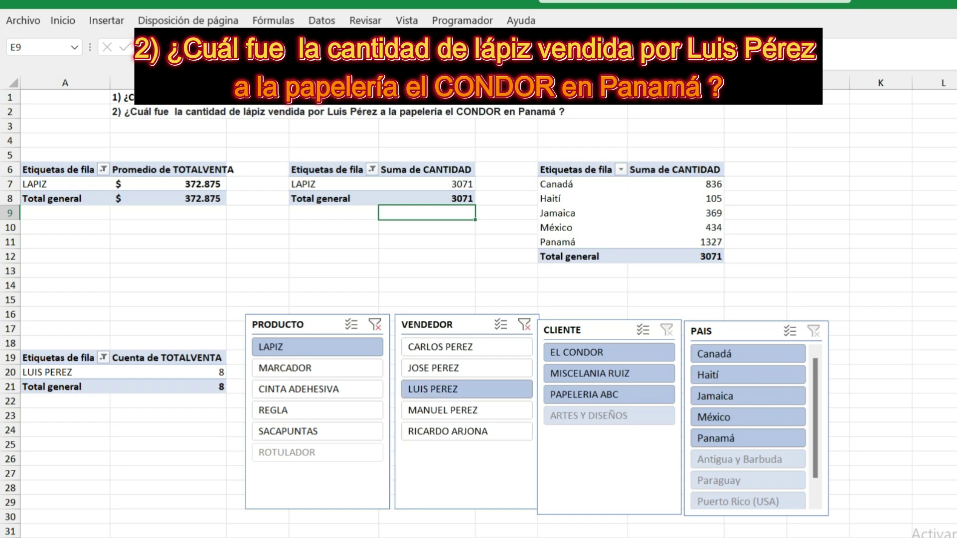
{"action": "left_click", "coordinate": [576, 352]}
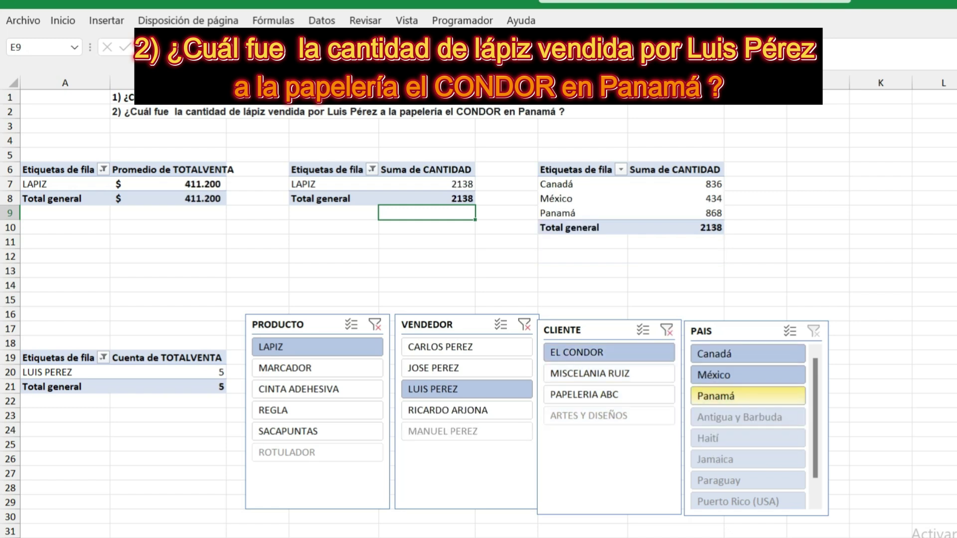
{"action": "left_click", "coordinate": [715, 396]}
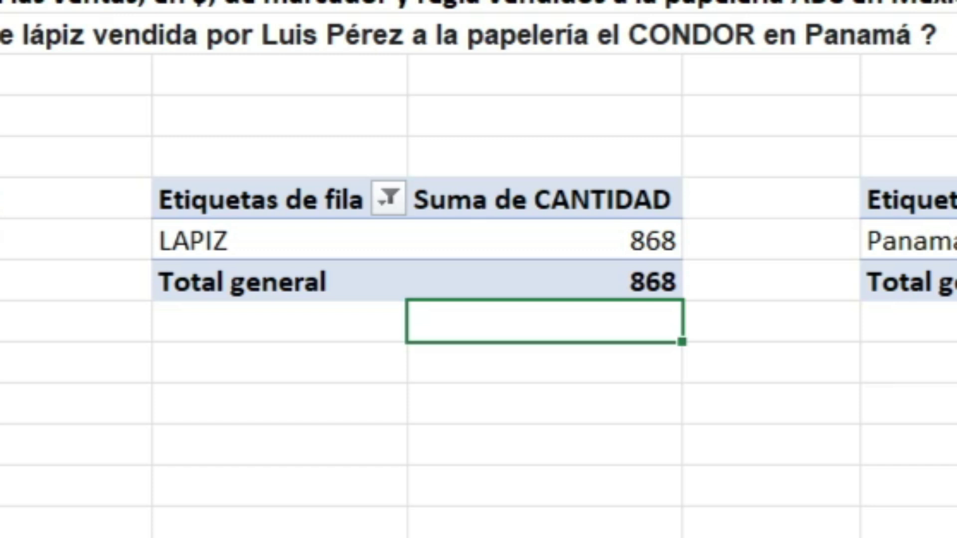
{"action": "left_click", "coordinate": [545, 281]}
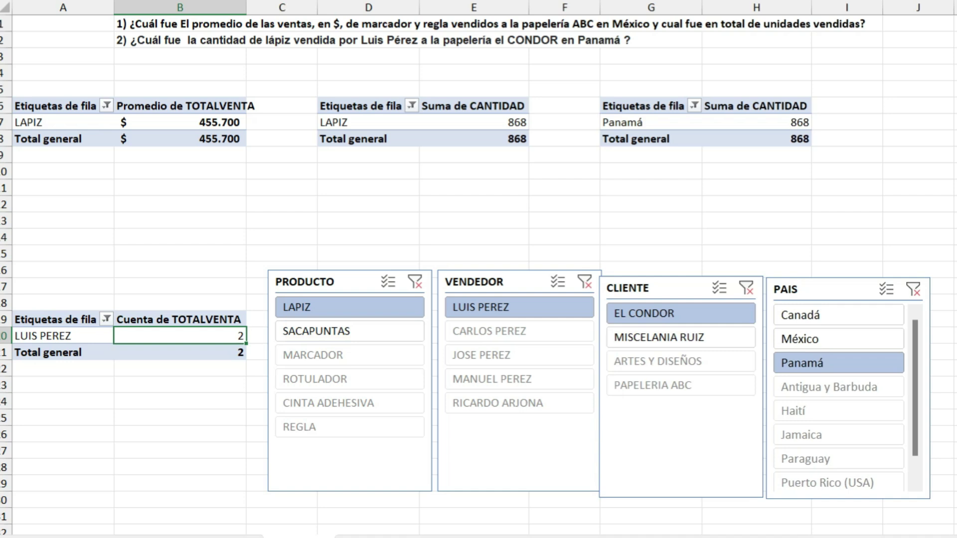
- Return to the source sales data sheet and review the exercise instructions above the table, selecting cell C8
{"action": "key", "text": "ctrl+Page_Up"}
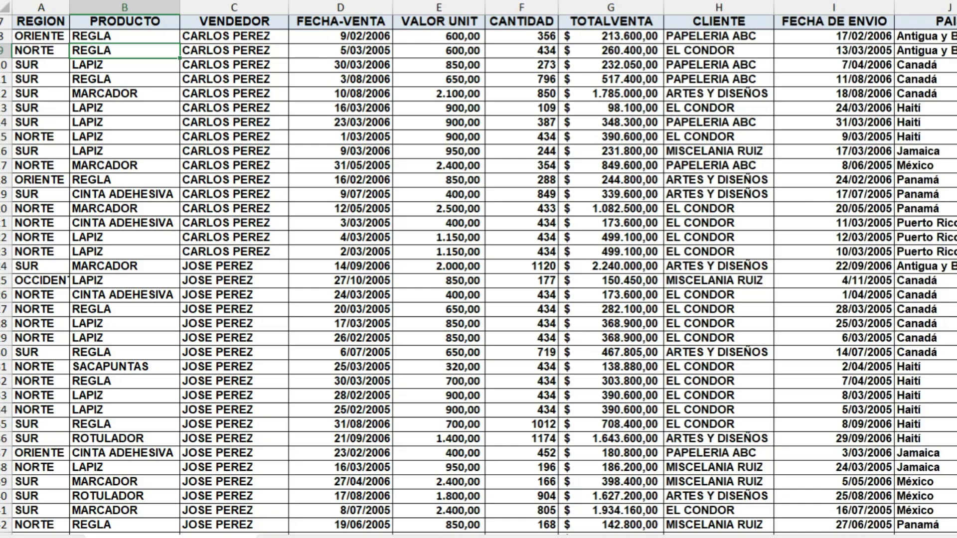
{"action": "scroll", "coordinate": [479, 274], "scroll_direction": "up", "scroll_amount": 2}
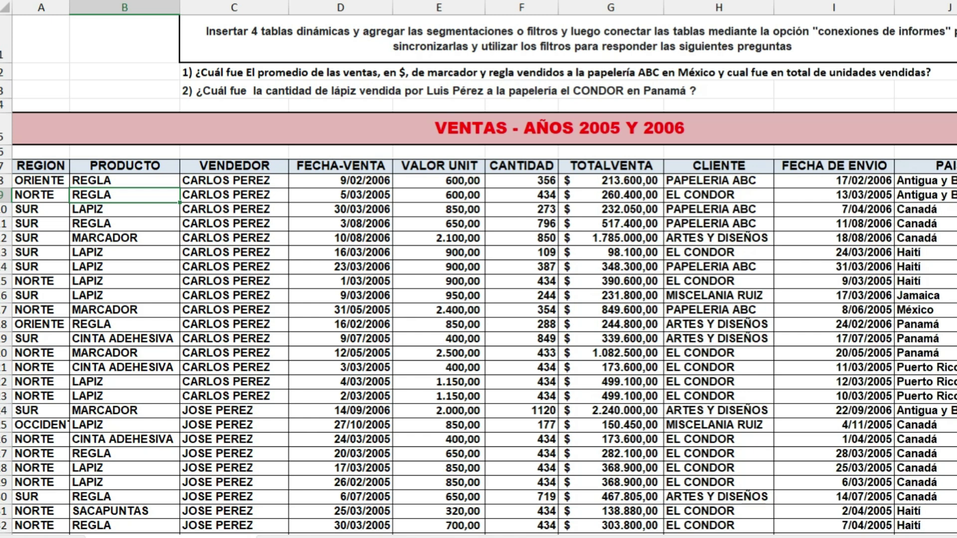
{"action": "left_click", "coordinate": [234, 180]}
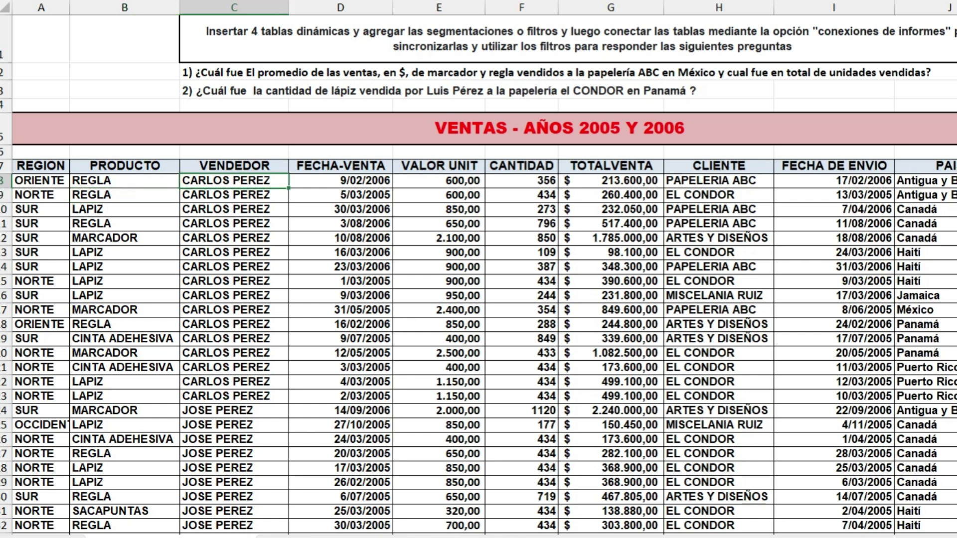